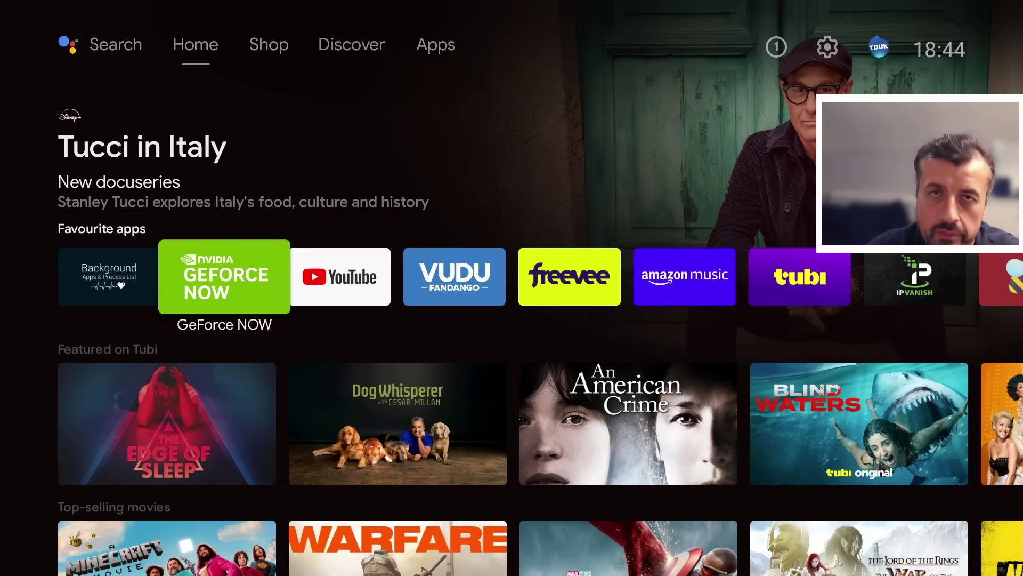
Open the About page under Device Preferences in the Shield's settings
key("Right")
key("Right")
key("Right")
key("Right")
key("Right")
key("Right")
key("Right")
key("Right")
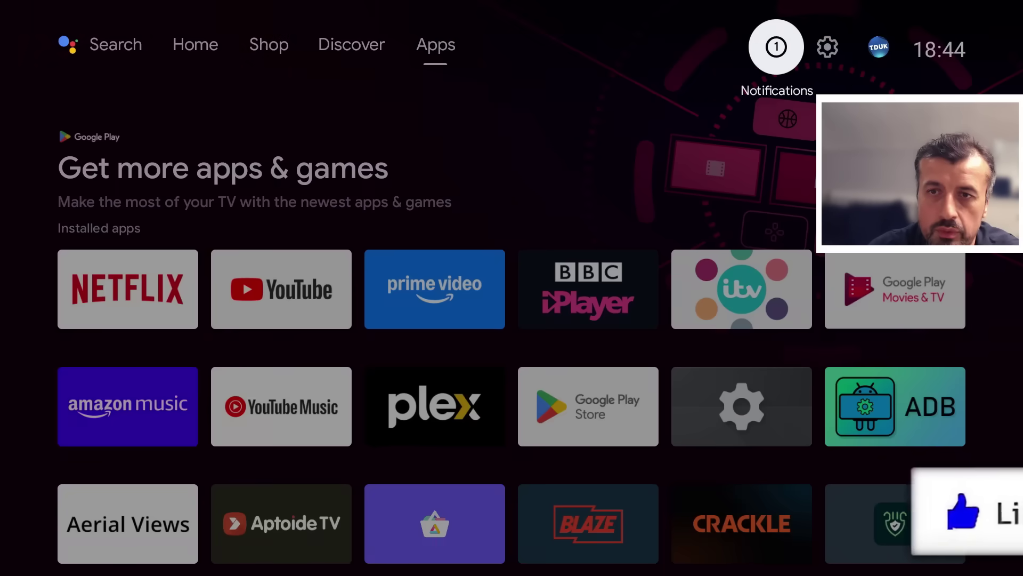
key("Right")
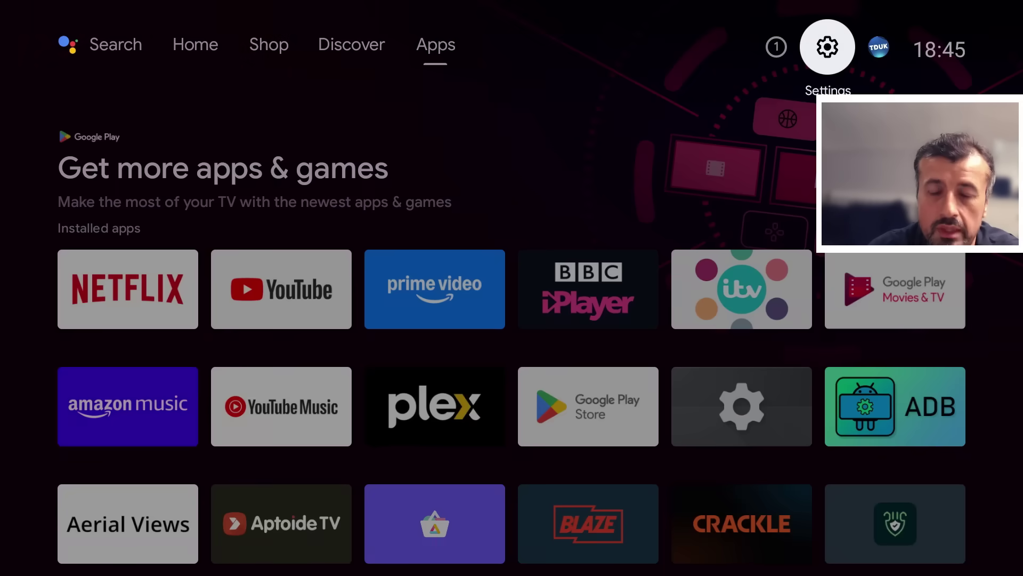
key("Return")
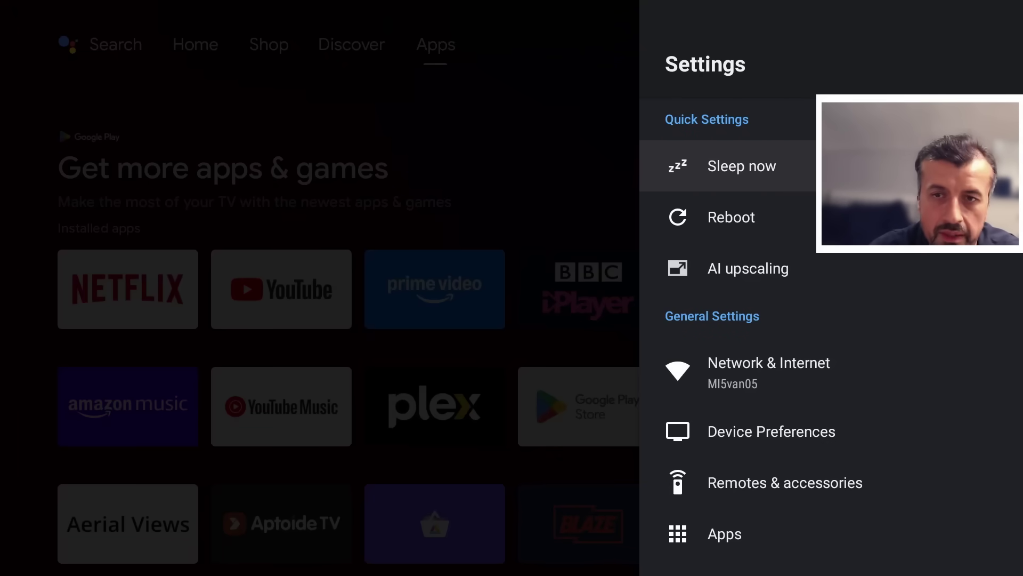
key("Down")
key("Down")
key("Down")
key("Down")
key("Down")
key("Down")
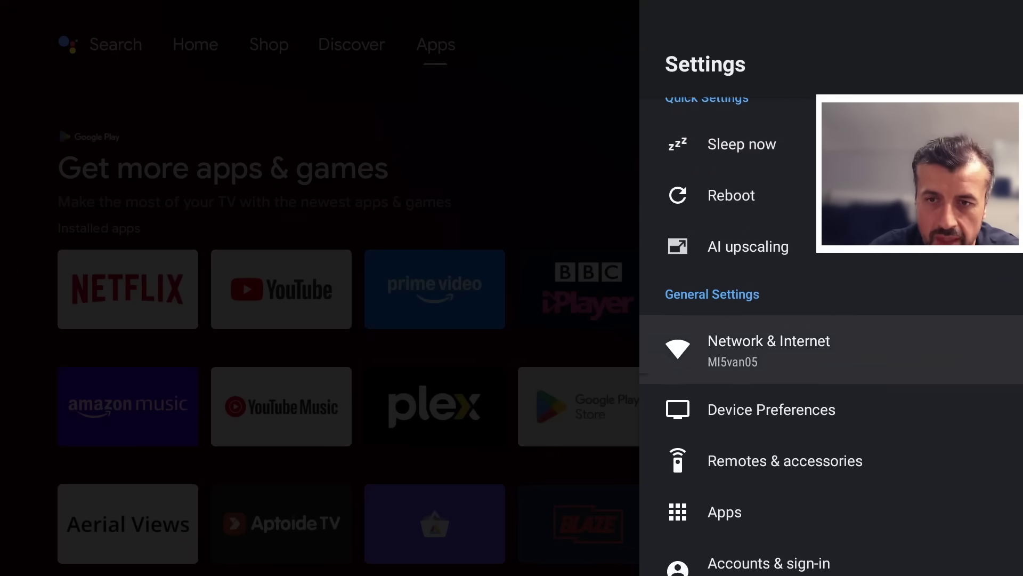
key("Up")
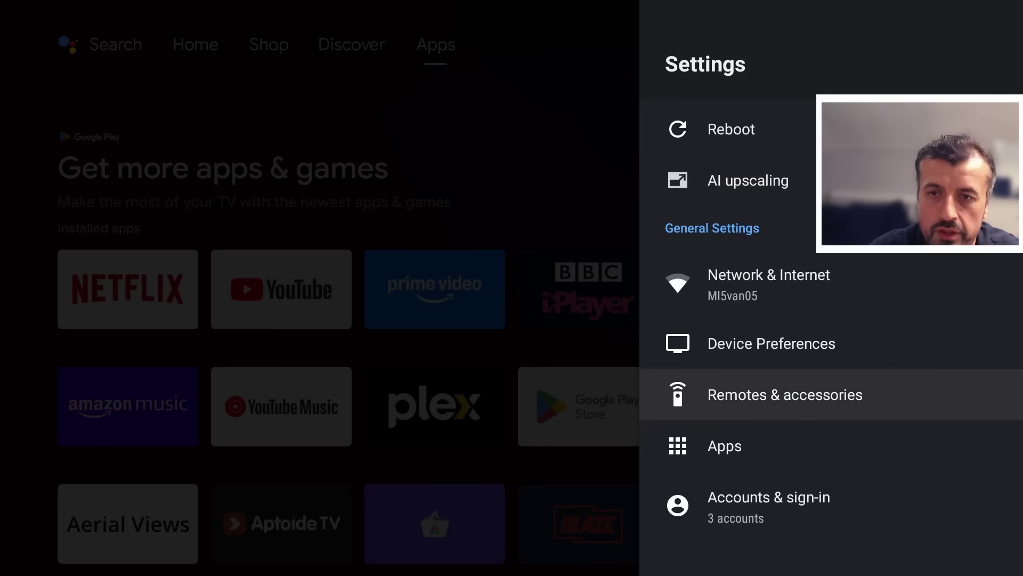
key("Up")
key("Return")
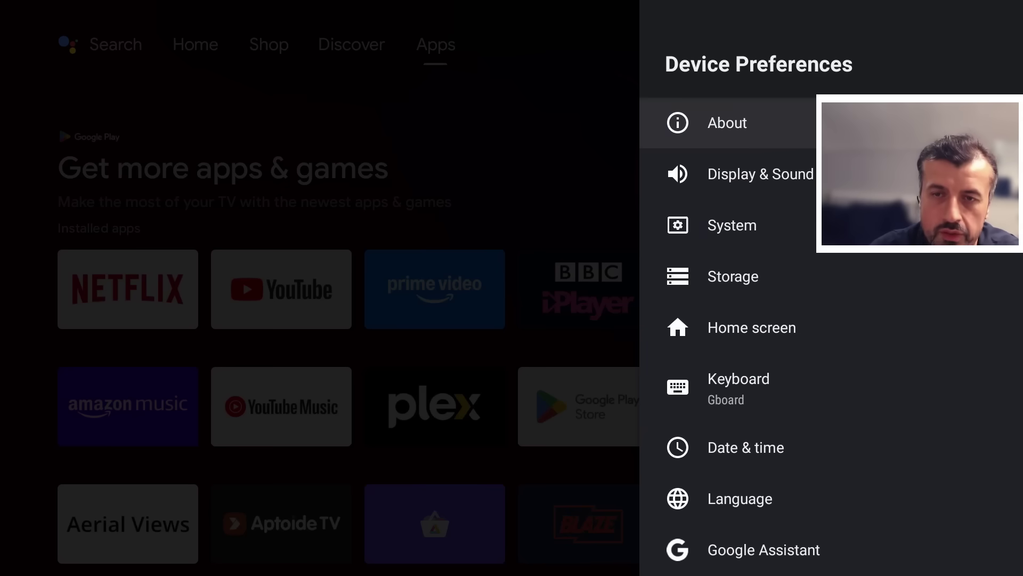
key("Return")
Tap Build number to confirm developer mode, then go back to the Developer options entry
key("Down")
key("Down")
key("Down")
key("Down")
key("Down")
key("Down")
key("Down")
key("Down")
key("Down")
key("Down")
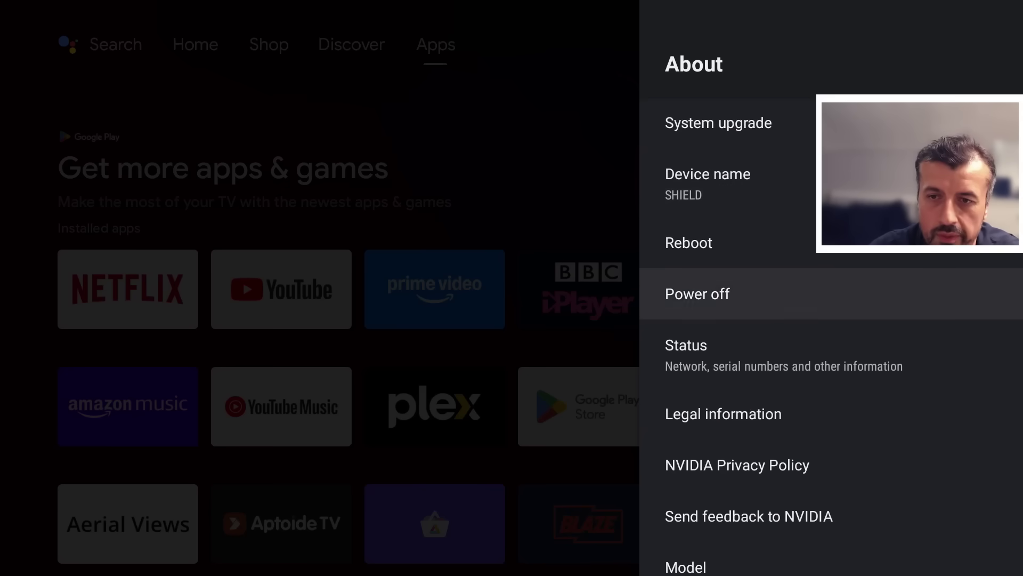
key("Down")
key("Down")
key("Down")
key("Down")
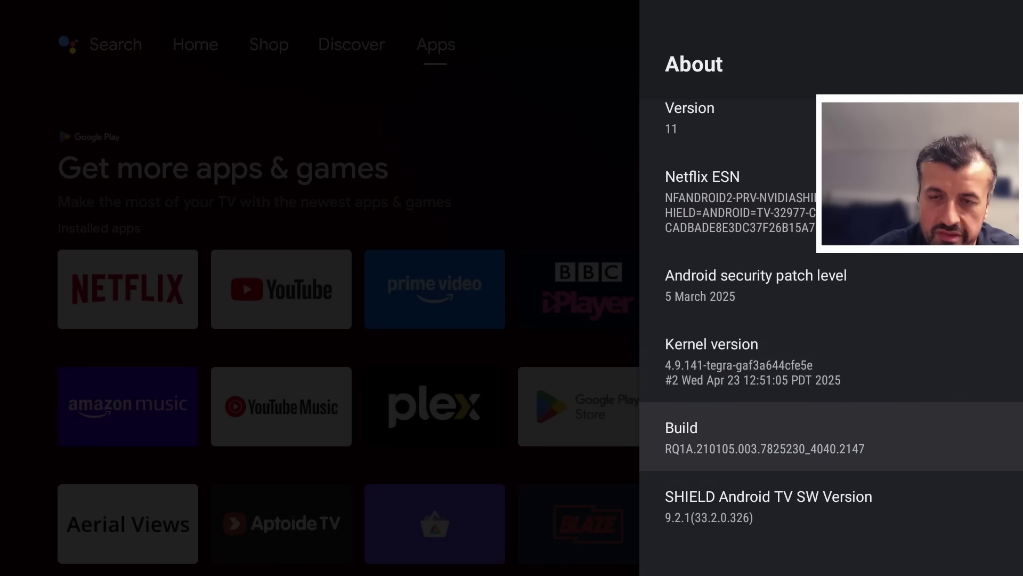
key("Return")
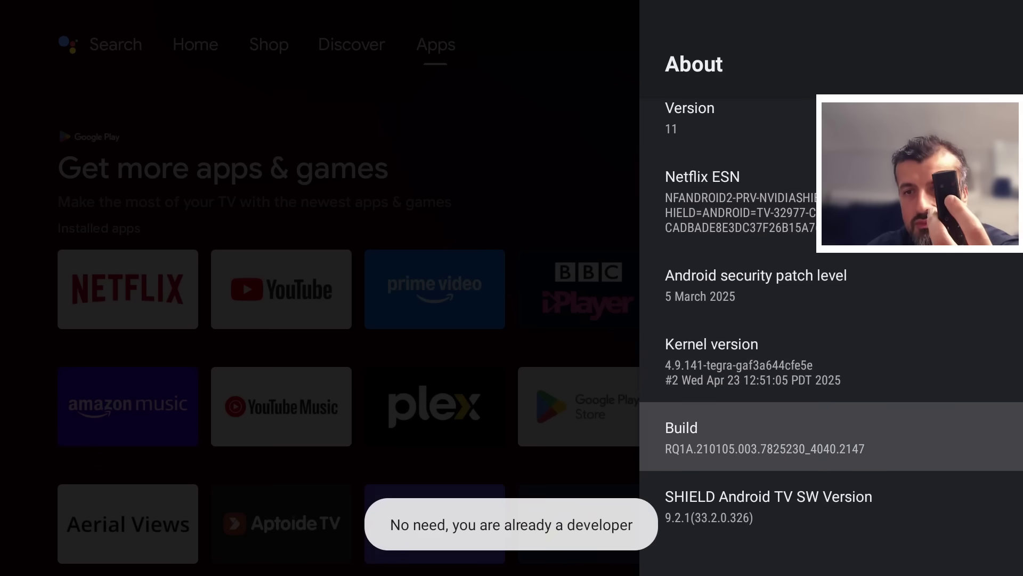
key("Return")
key("Return")
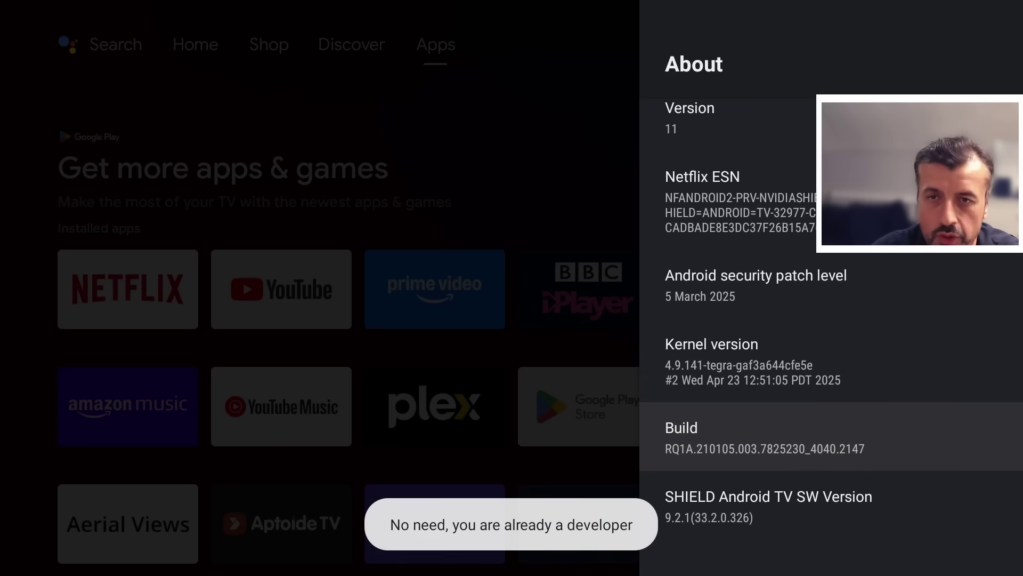
key("Escape")
key("Down")
key("Down")
key("Down")
key("Down")
key("Down")
key("Down")
key("Down")
key("Down")
key("Down")
key("Down")
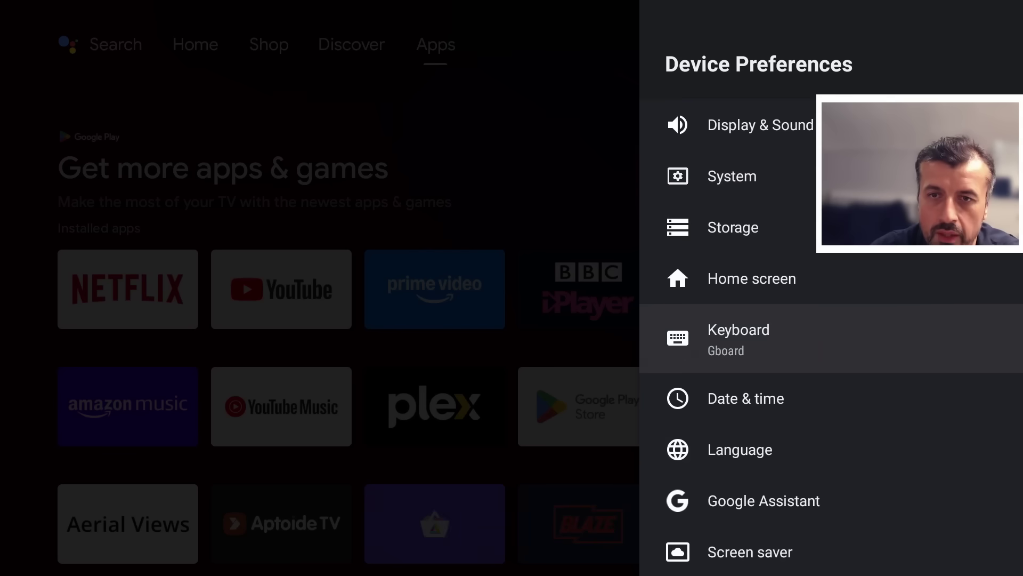
key("Down")
key("Down")
key("Down")
key("Down")
key("Down")
key("Down")
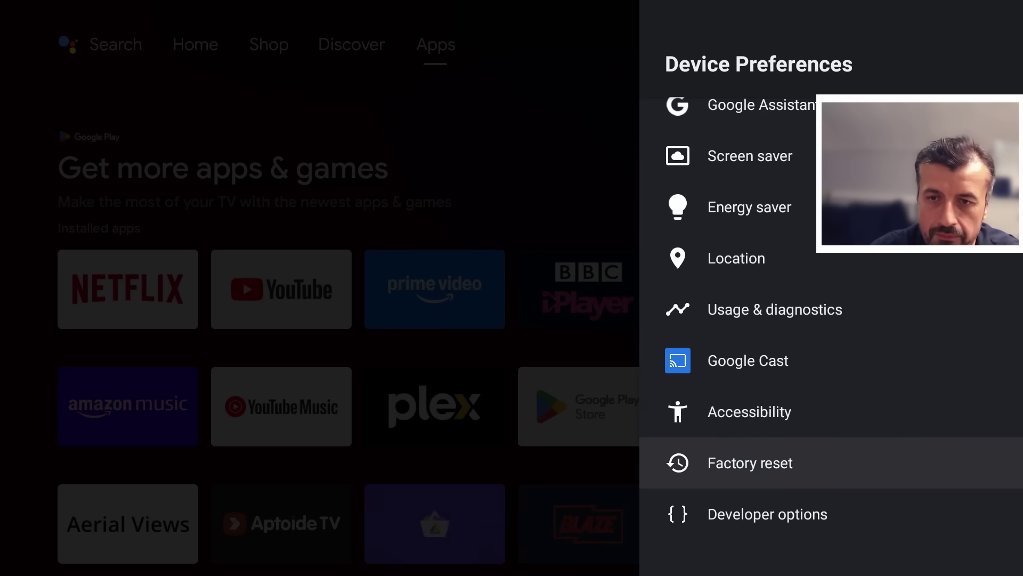
Open Developer options and scroll down to Network debugging, enabled on 192.168.0.181:5555
key("Return")
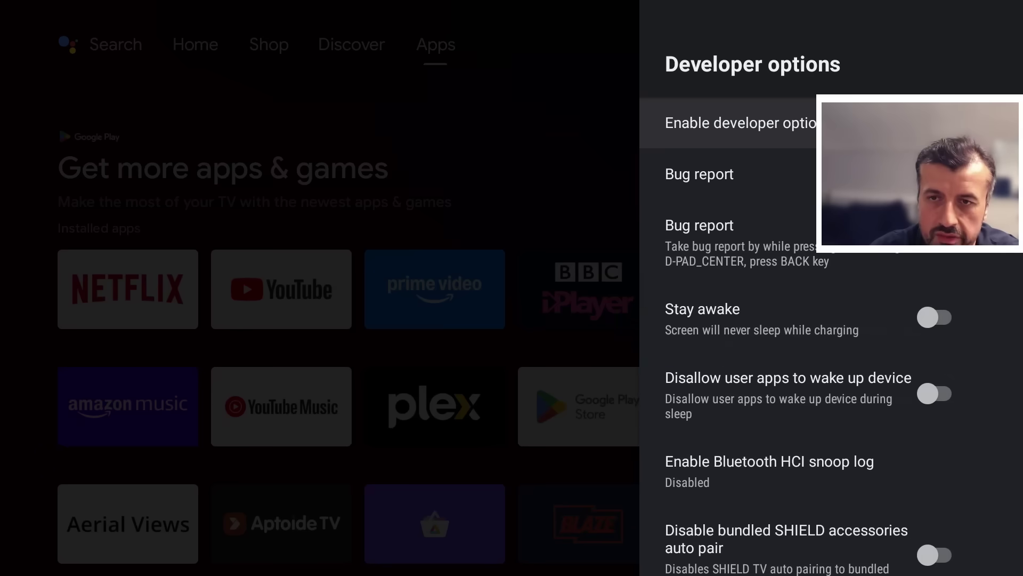
key("Down")
key("Down")
key("Down")
key("Down")
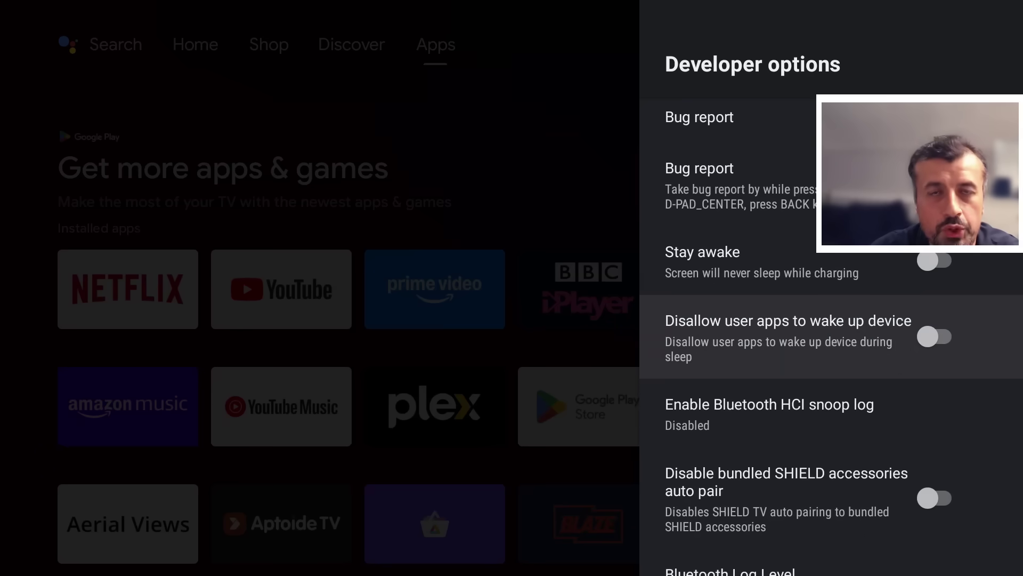
key("Down")
key("Down")
key("Down")
key("Down")
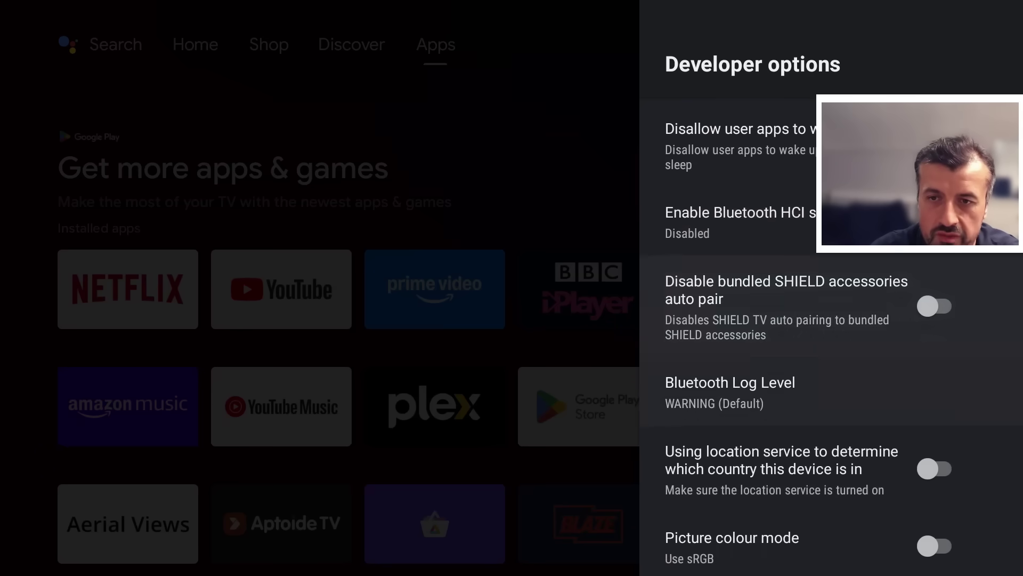
key("Down")
key("Down")
key("Down")
key("Down")
key("Down")
key("Down")
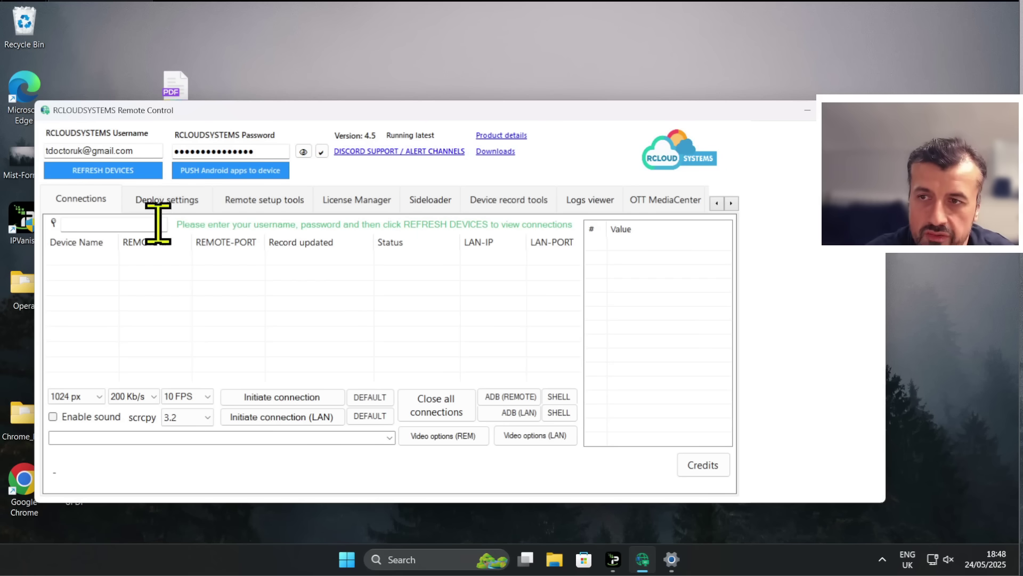
left_click(186, 205)
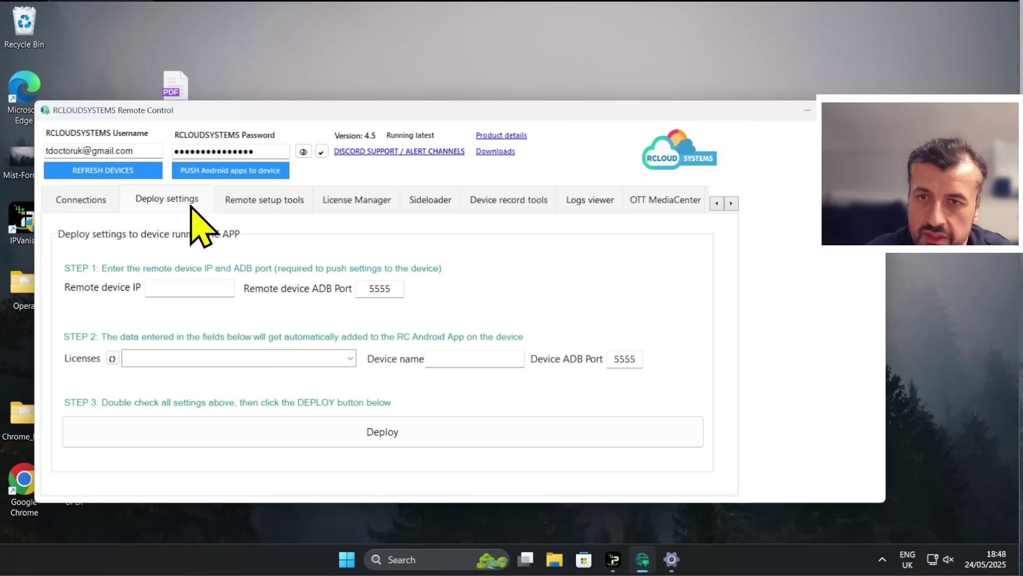
left_click(239, 204)
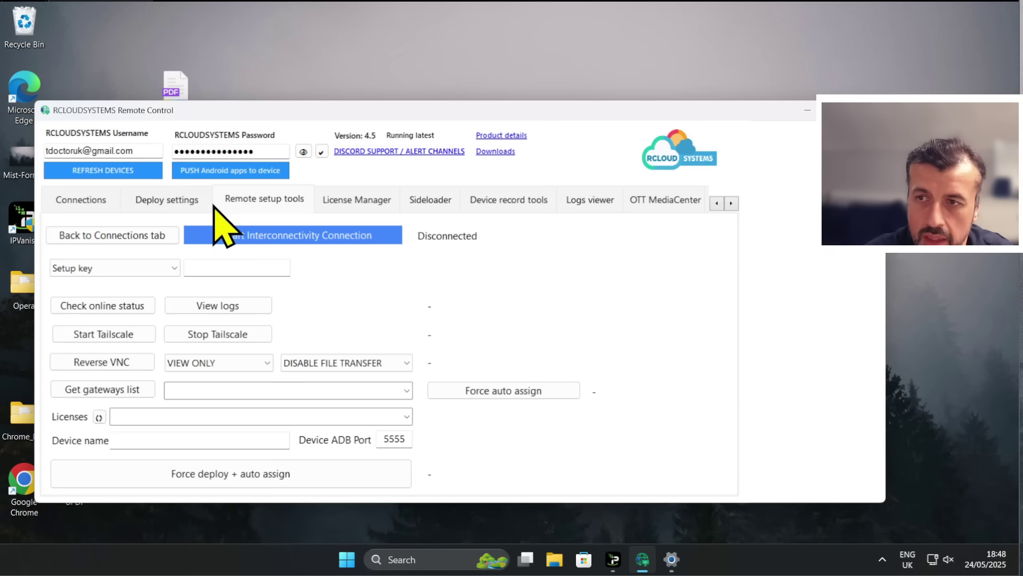
left_click(184, 206)
left_click(277, 206)
left_click(413, 201)
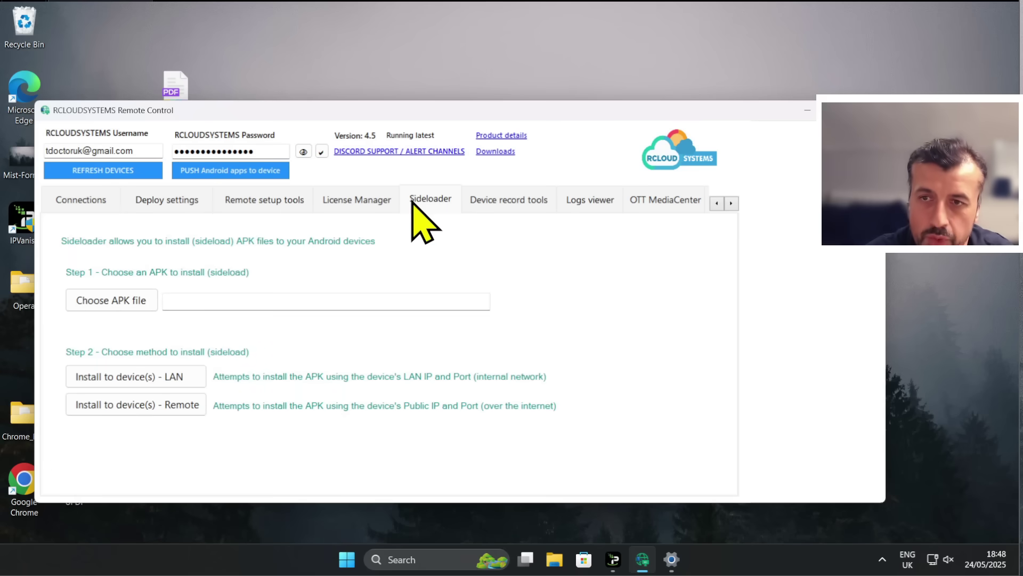
left_click(476, 201)
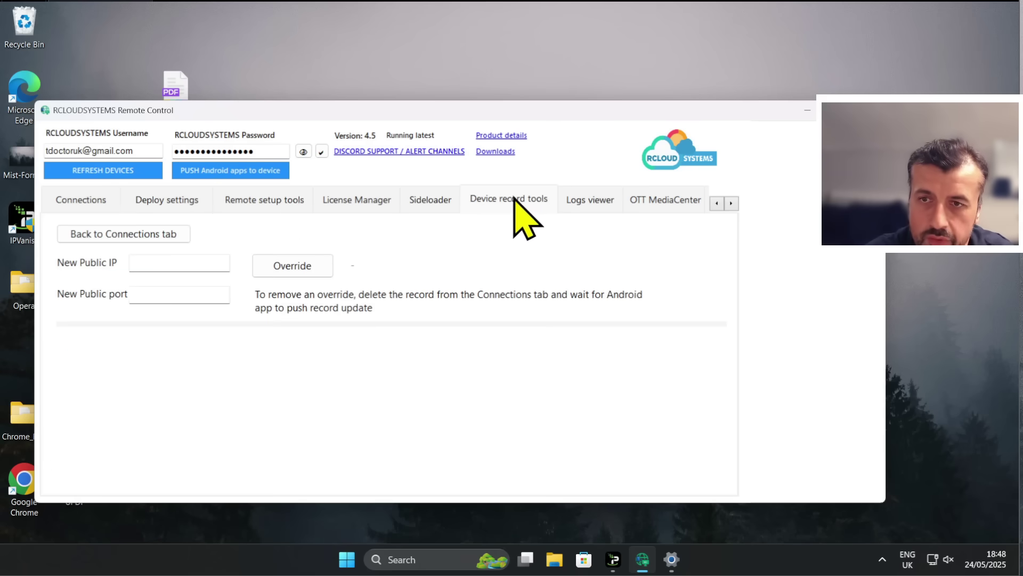
left_click(564, 203)
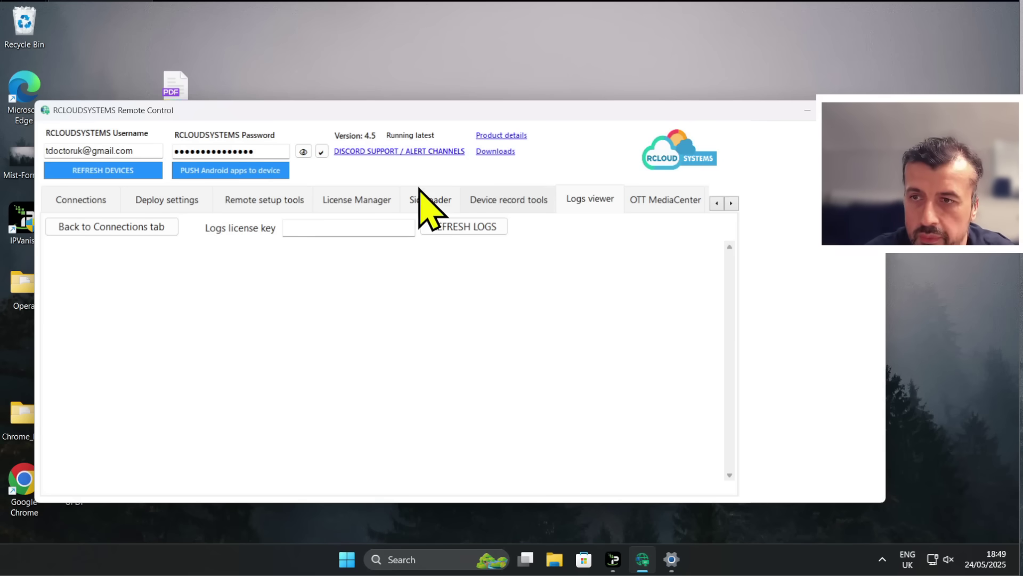
left_click(105, 201)
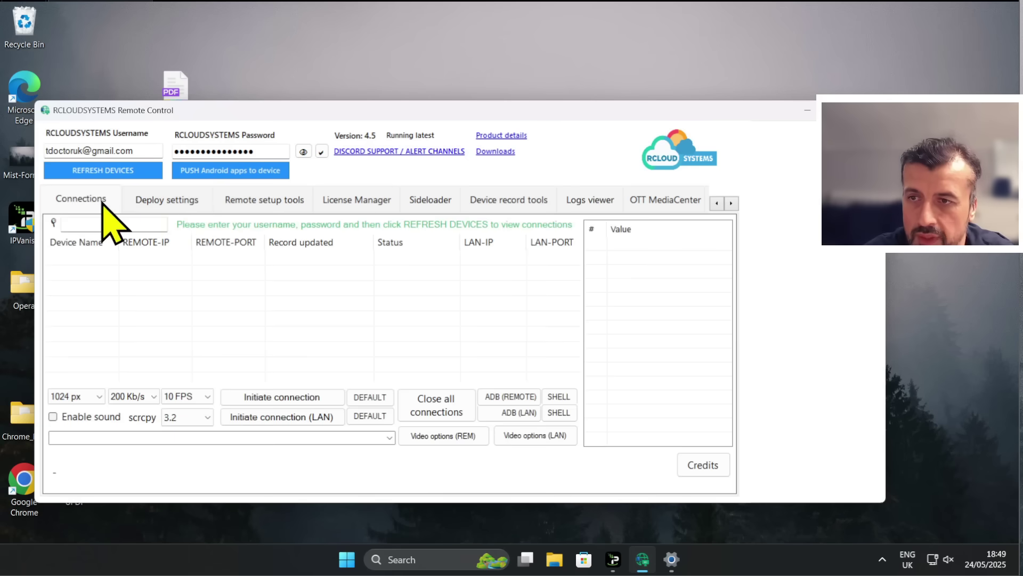
Open the Android app push tool with destination IP 192.168.0.181 and ADB port 5555
left_click(206, 171)
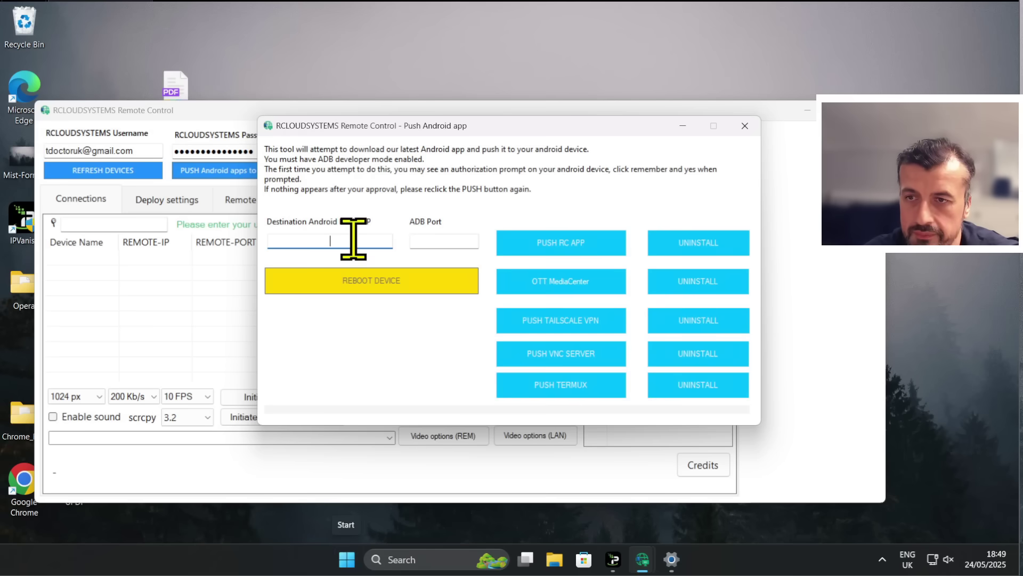
type("192.1")
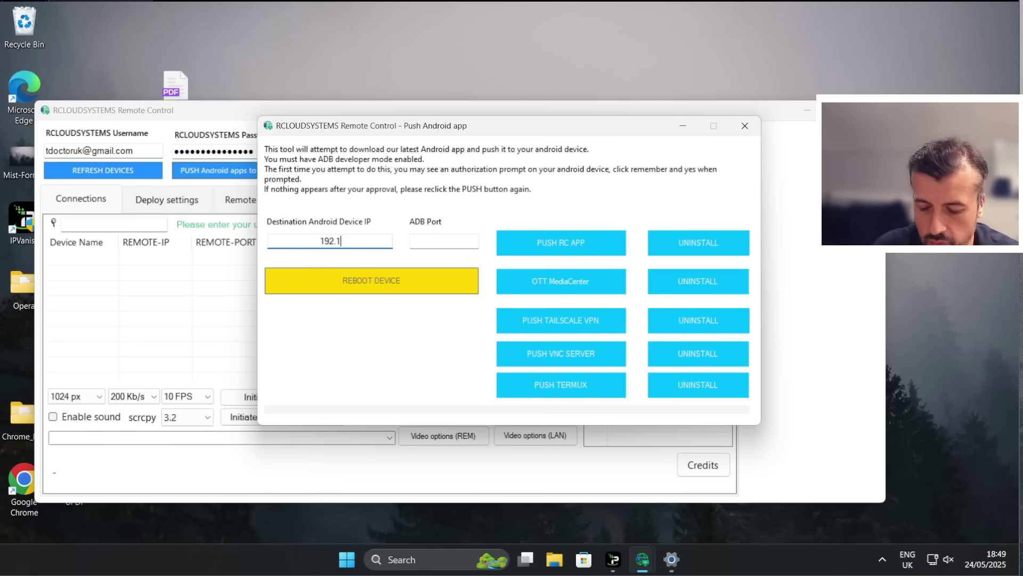
type("68.0")
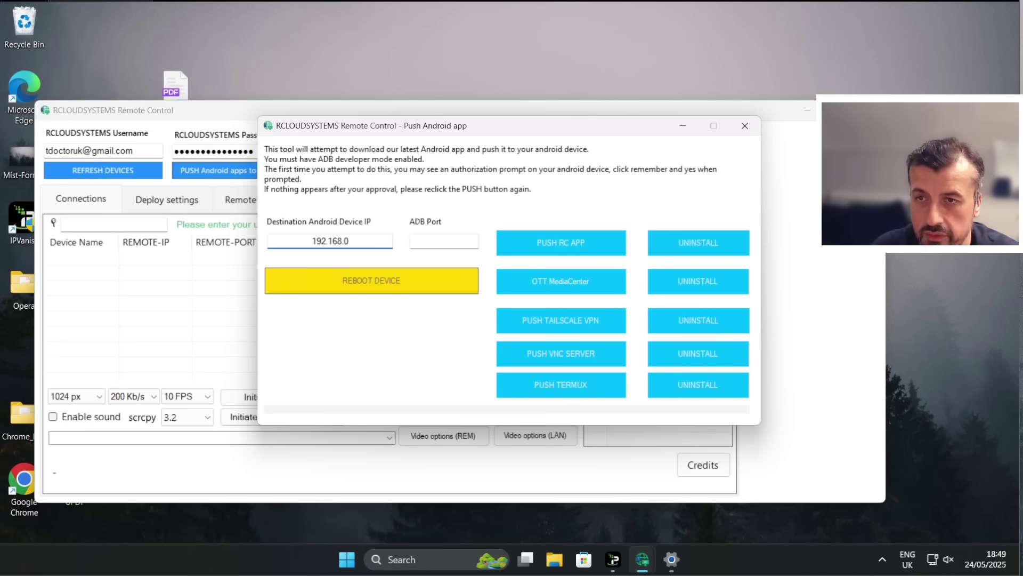
type(".181")
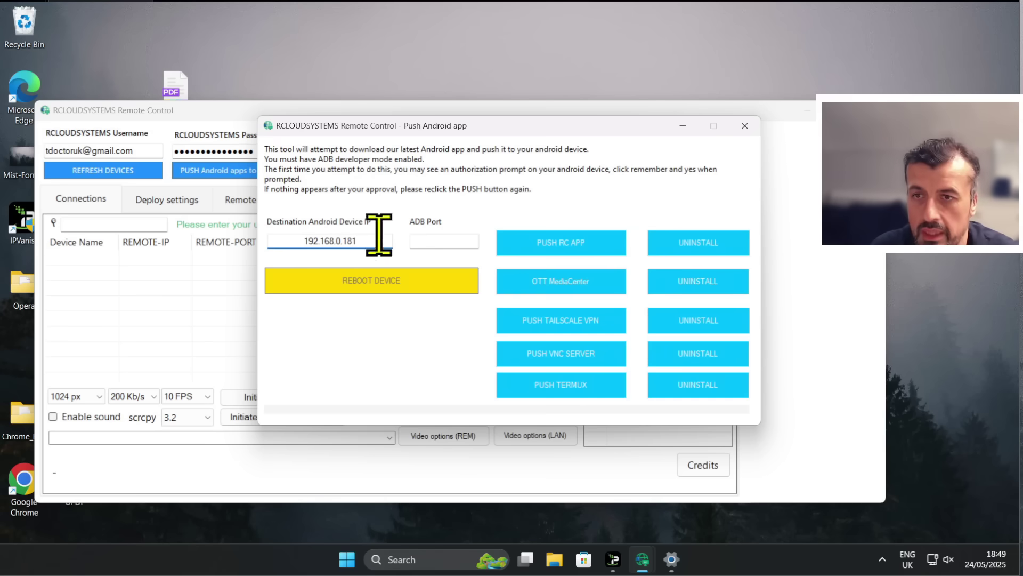
left_click(434, 241)
type("5")
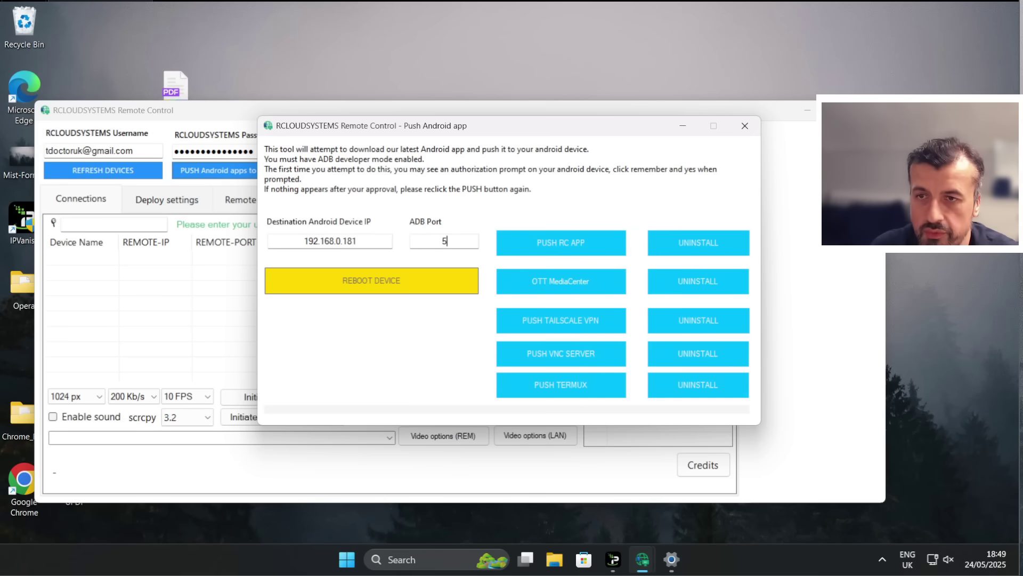
type("555")
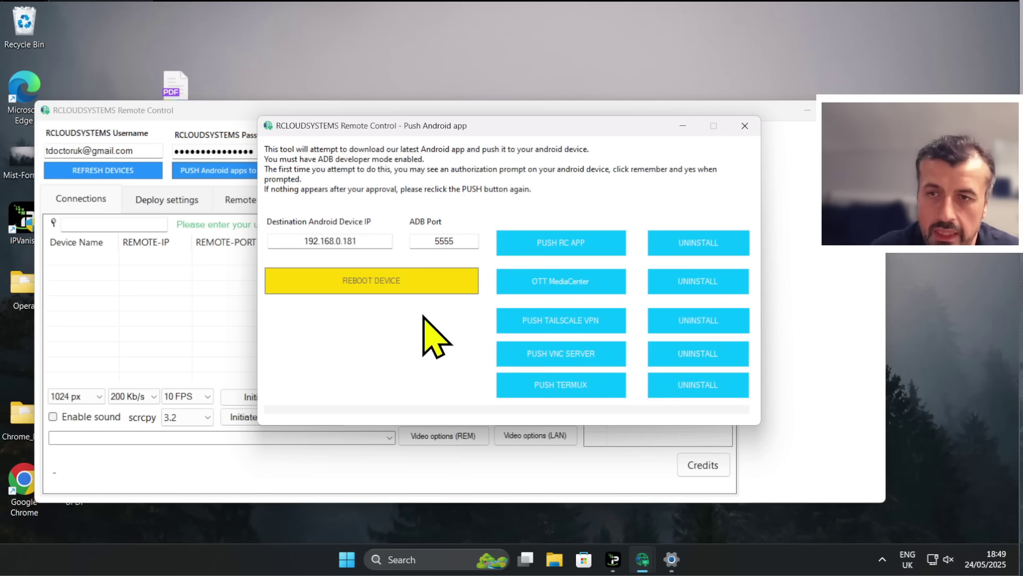
Start pushing the RC app and allow adb through Windows Defender Firewall on private networks
left_click(557, 248)
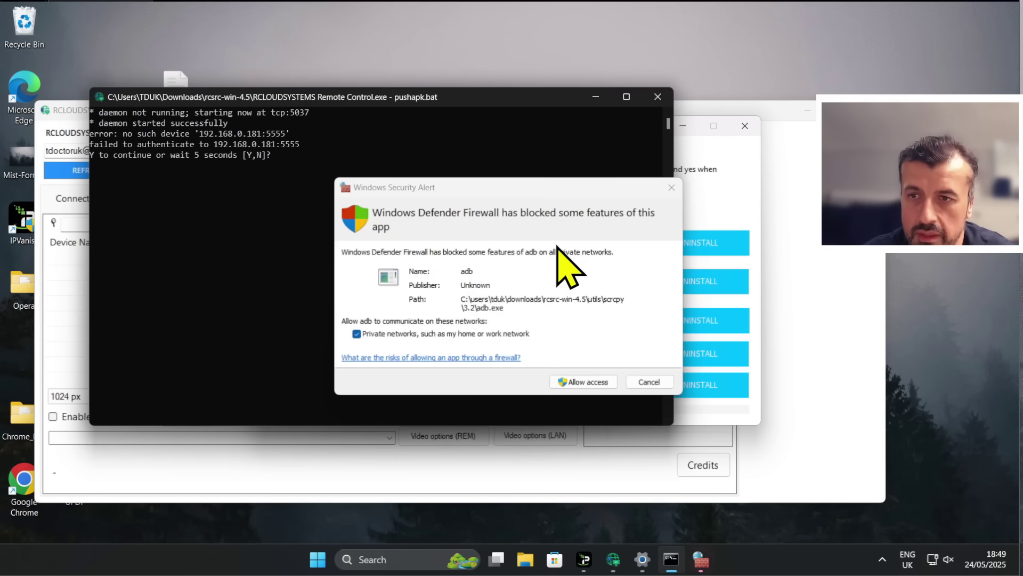
left_click(583, 381)
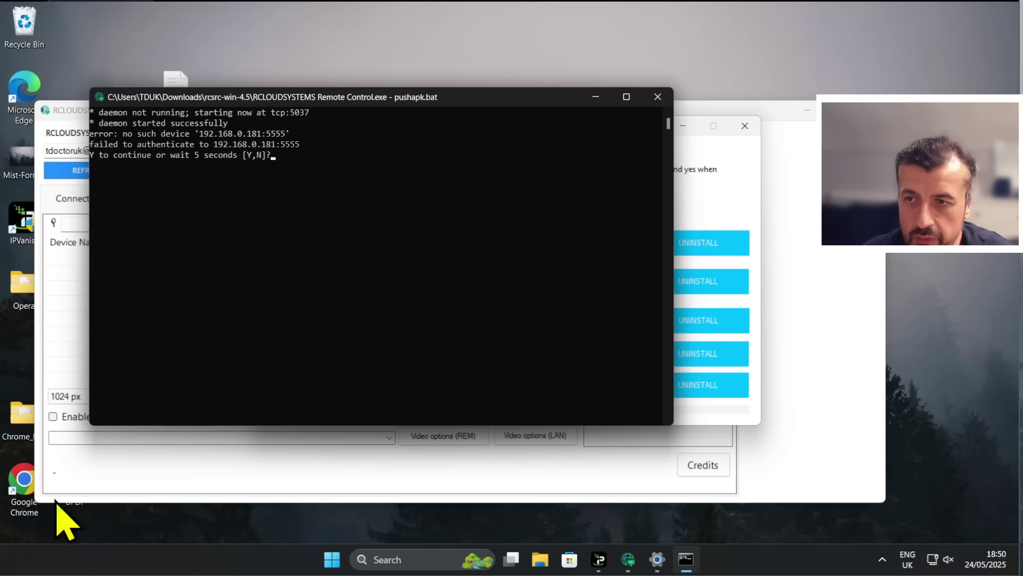
Continue the script with Y, then always allow network debugging from this computer on the Shield
key("y")
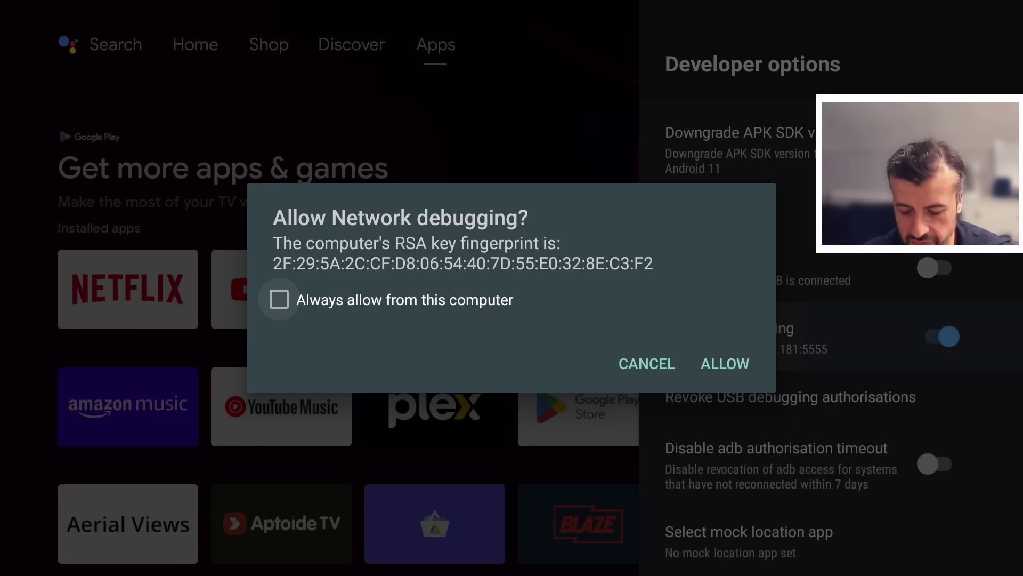
key("Return")
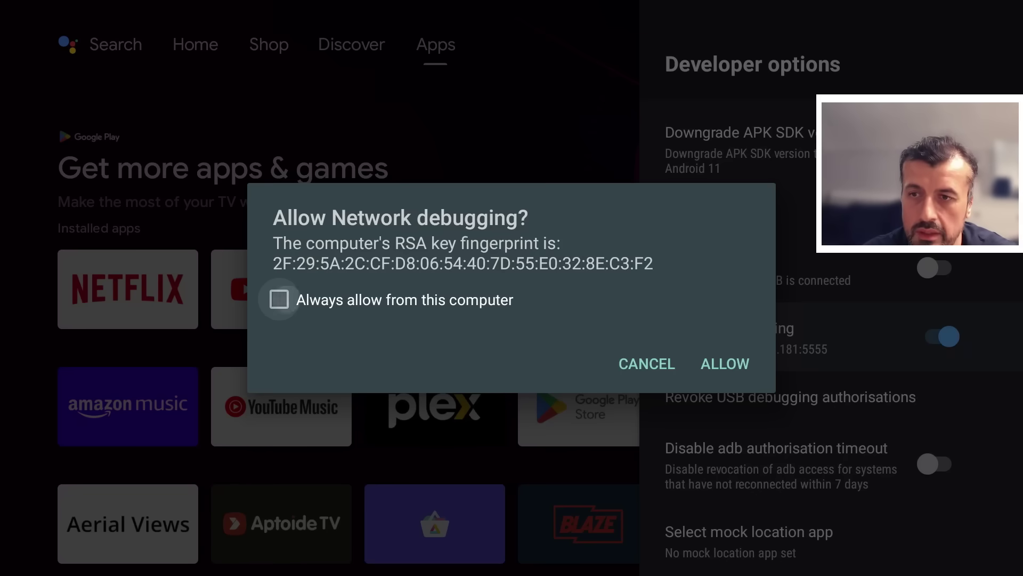
key("Down")
key("Right")
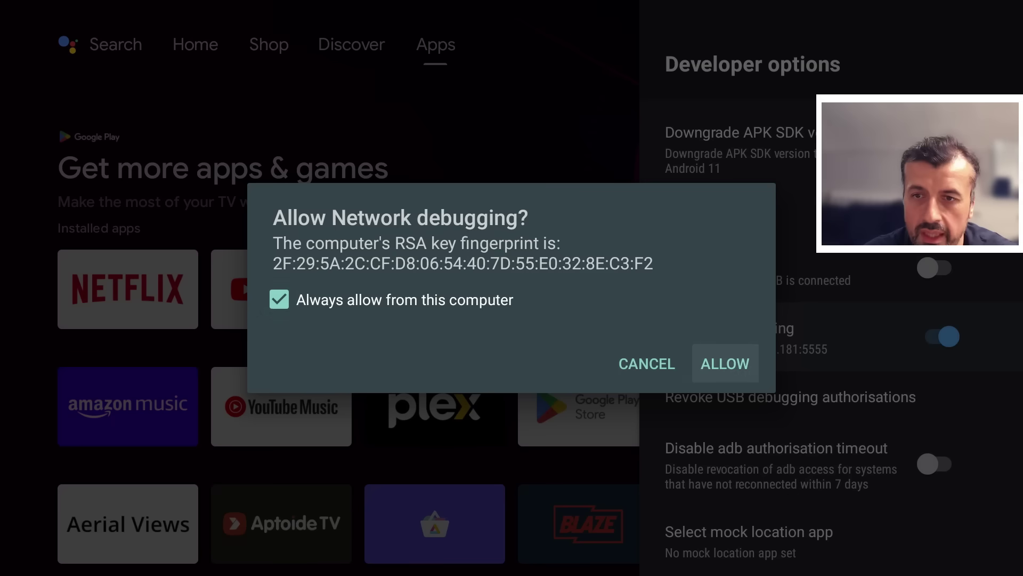
key("Return")
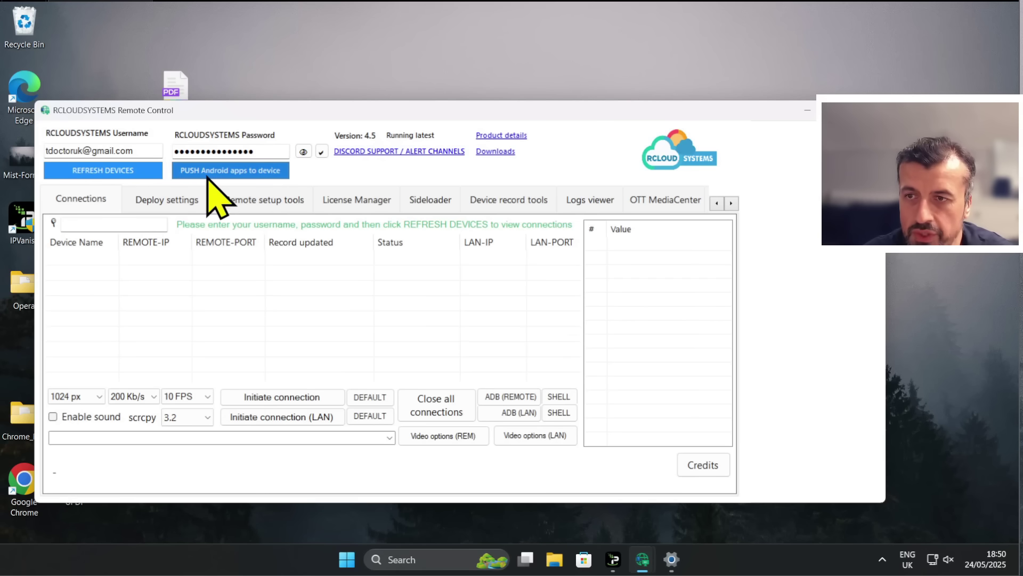
Push the RC app to 192.168.0.181 port 5555, confirm with Y, and close the console
left_click(271, 169)
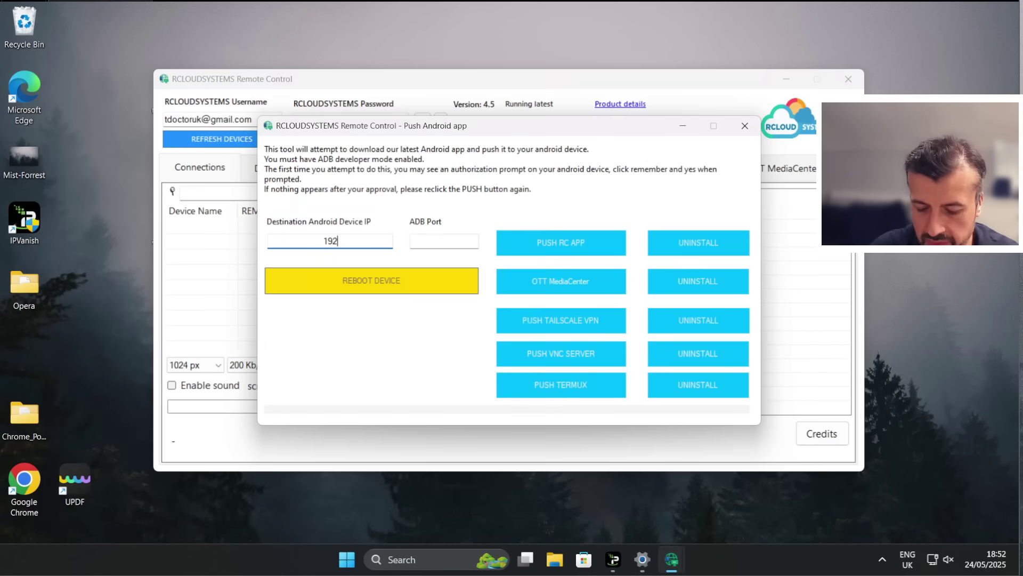
type(".1")
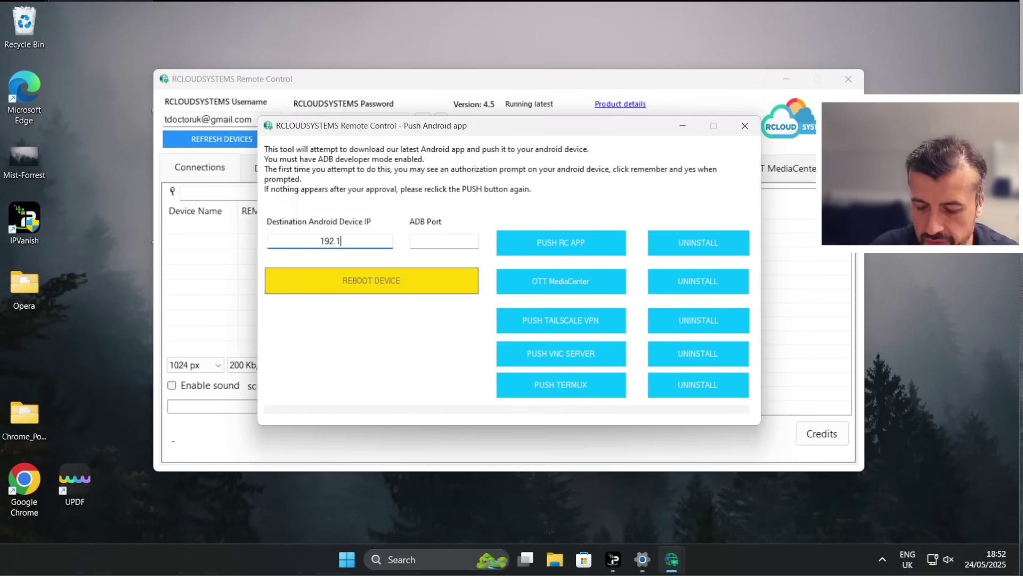
type("68.0")
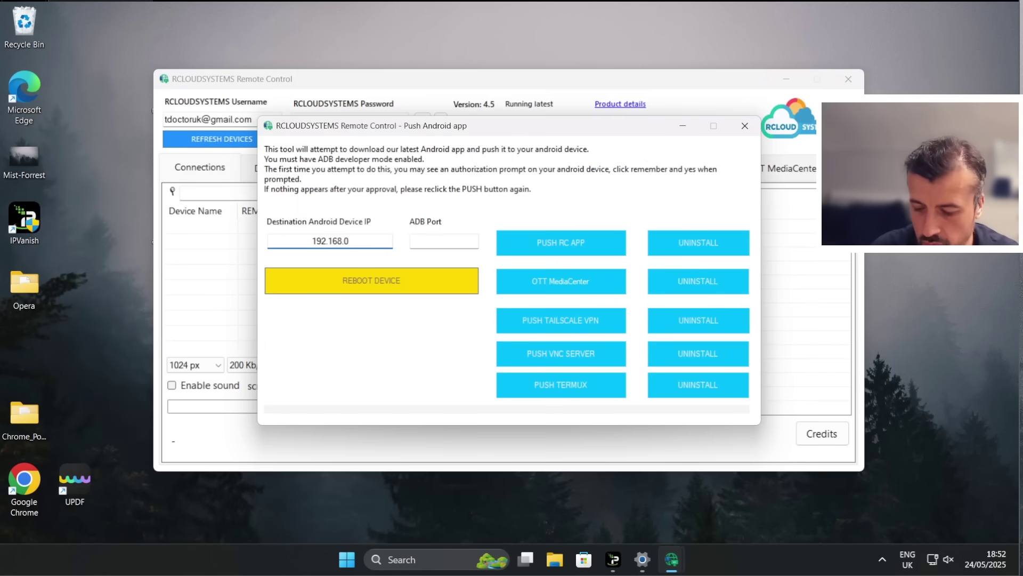
type(".181")
left_click(444, 240)
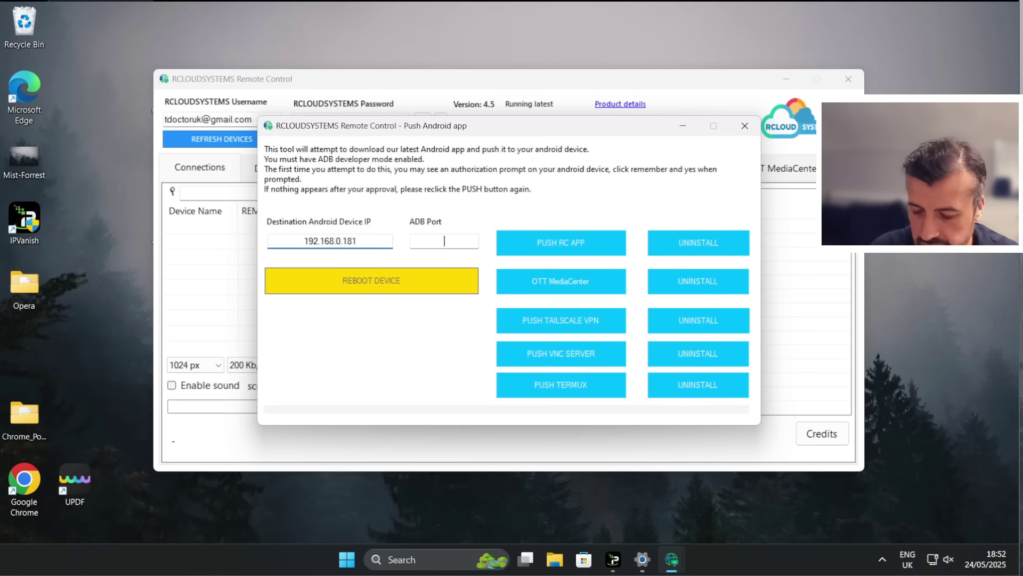
type("5555")
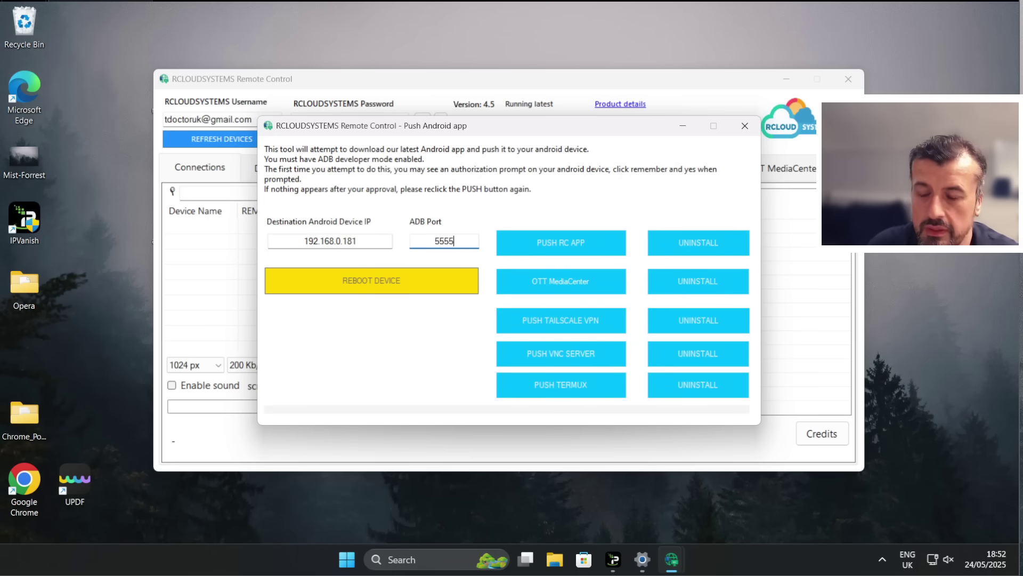
left_click(574, 244)
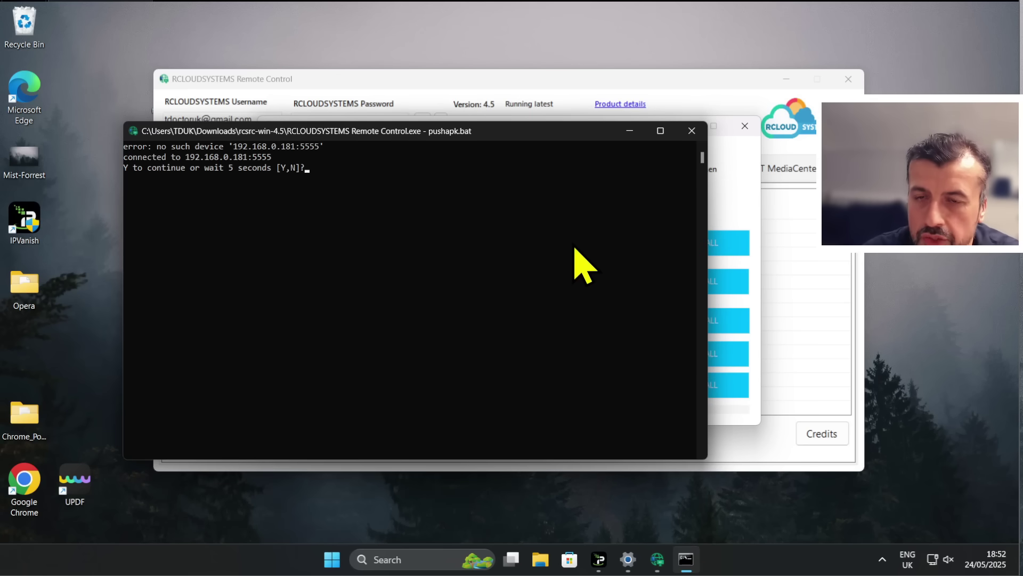
key("y")
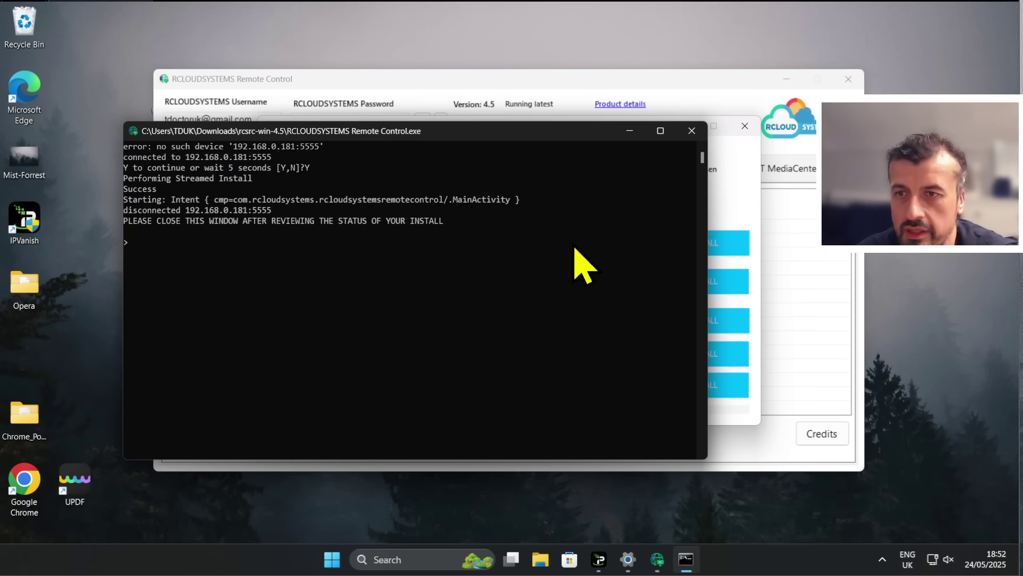
left_click(693, 131)
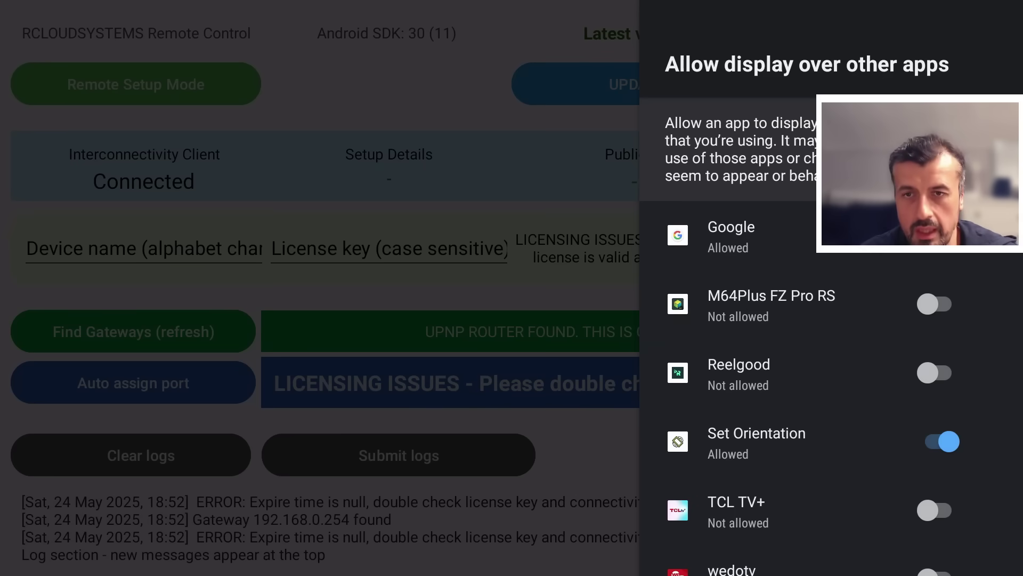
Switch on display-over-other-apps for RCLOUDSYSTEMS Remote Control, then back out of the list
key("Down")
key("Down")
key("Down")
key("Down")
key("Down")
key("Down")
key("Down")
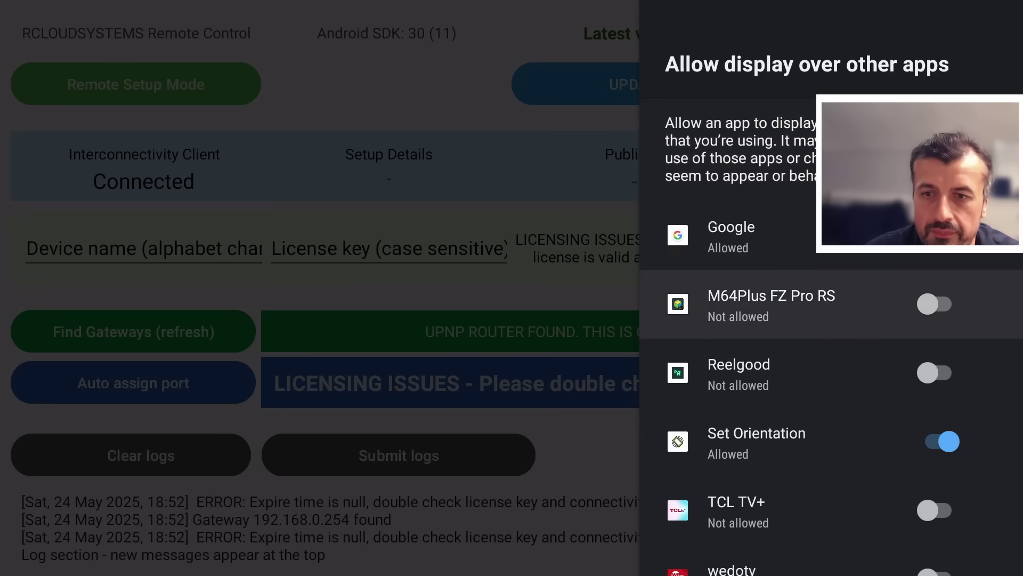
key("Down")
key("Down")
key("Down")
key("Down")
key("Down")
key("Down")
key("Down")
key("Down")
key("Down")
key("Down")
key("Down")
key("Down")
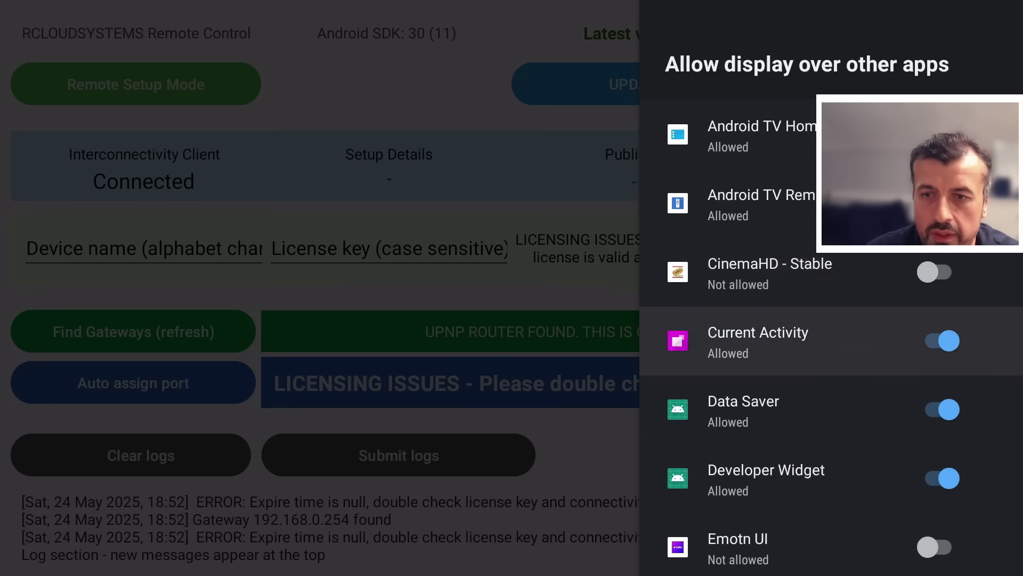
key("Down")
key("Down")
key("Down")
key("Down")
key("Down")
key("Down")
key("Down")
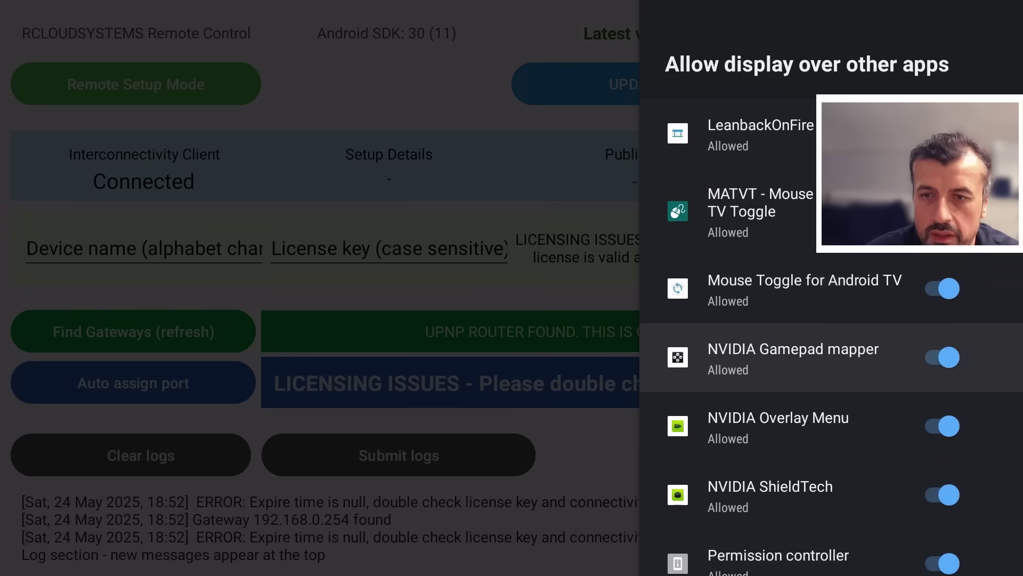
key("Return")
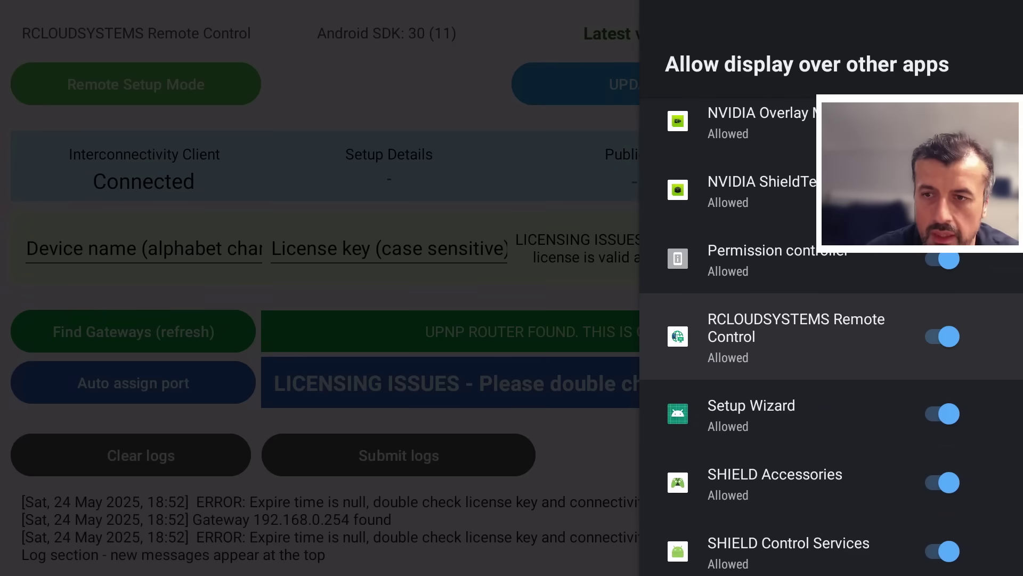
key("Escape")
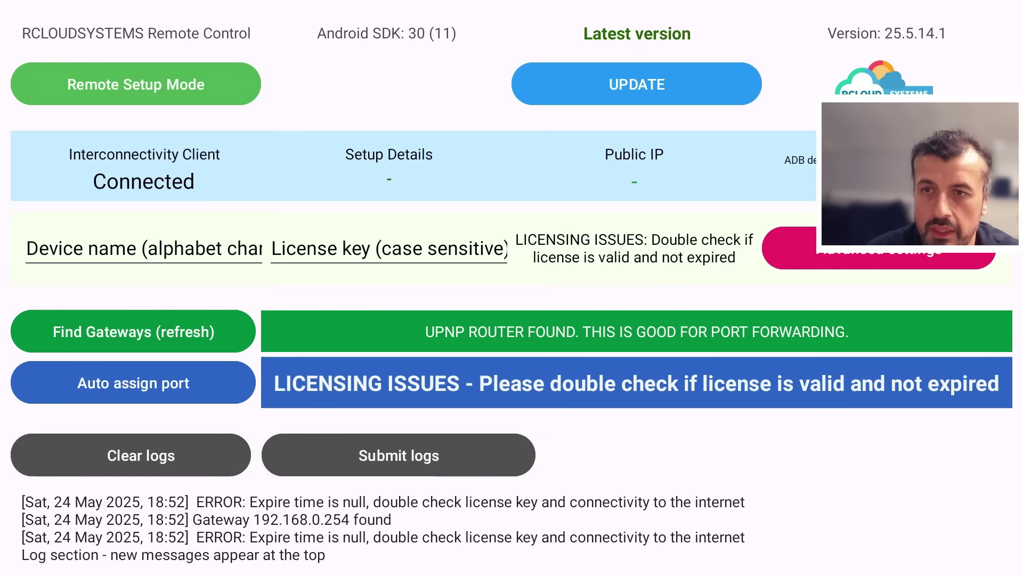
In Deploy settings, enter the remote device IP 192.168.0.181
left_click(197, 248)
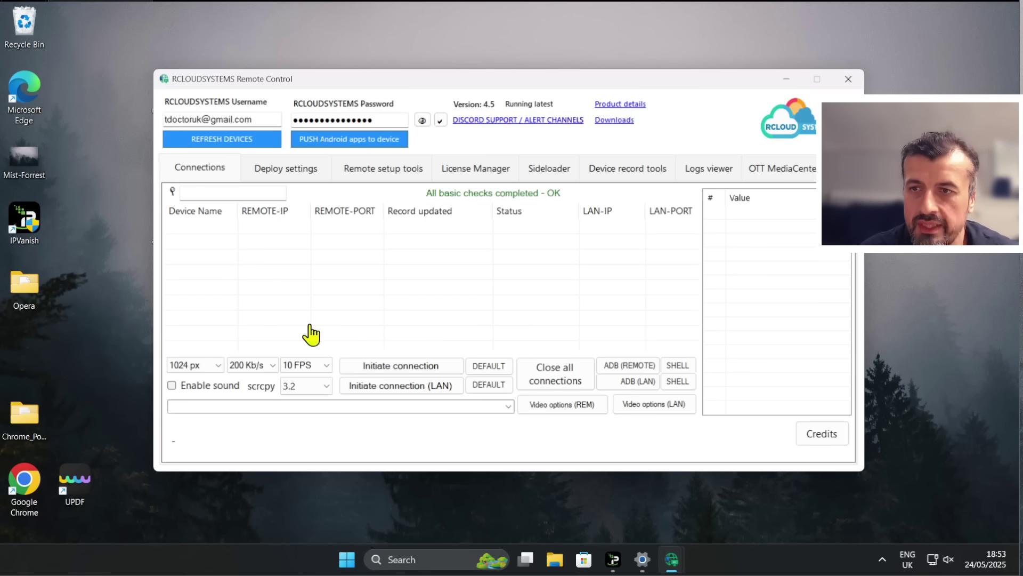
left_click(288, 169)
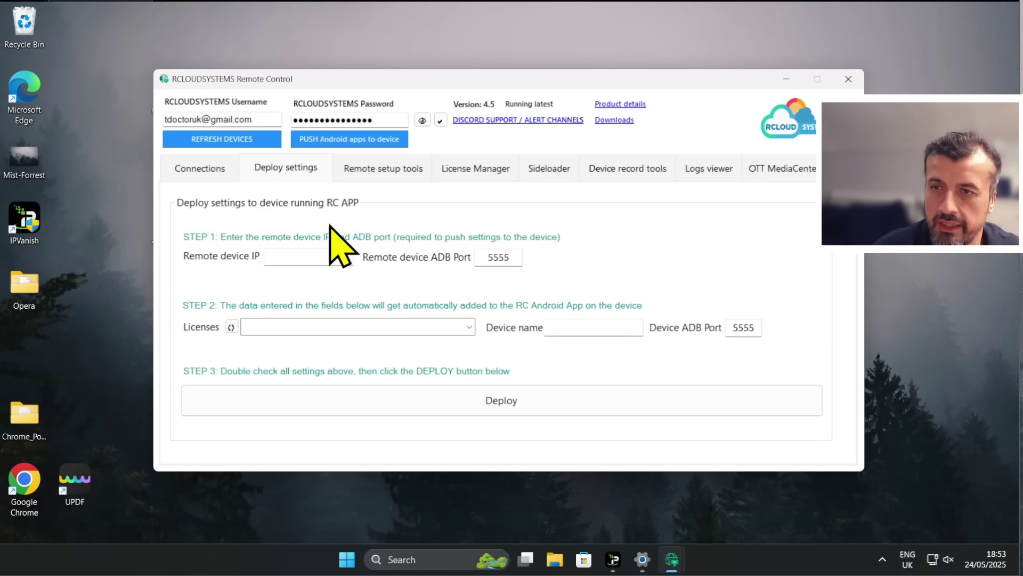
left_click(310, 257)
type("1")
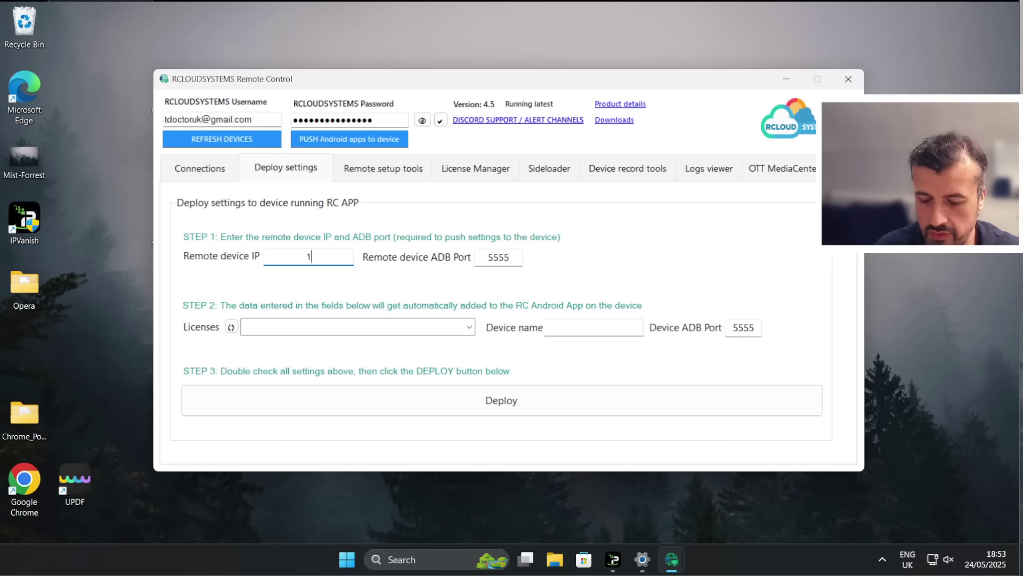
type("92.168.0.181")
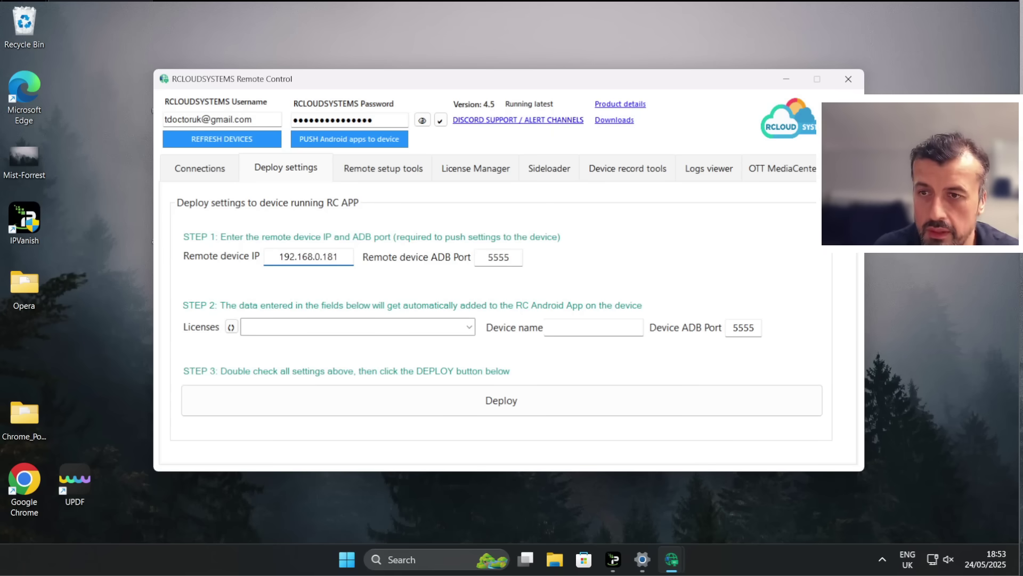
Reload and choose a license, name the device NSPro, deploy, and show the Connections list
left_click(307, 328)
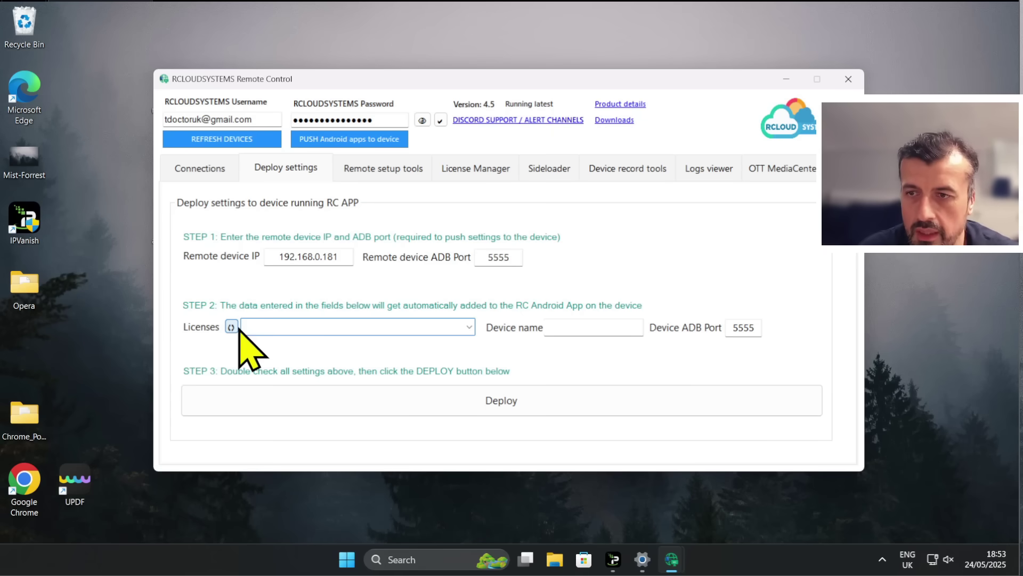
left_click(232, 328)
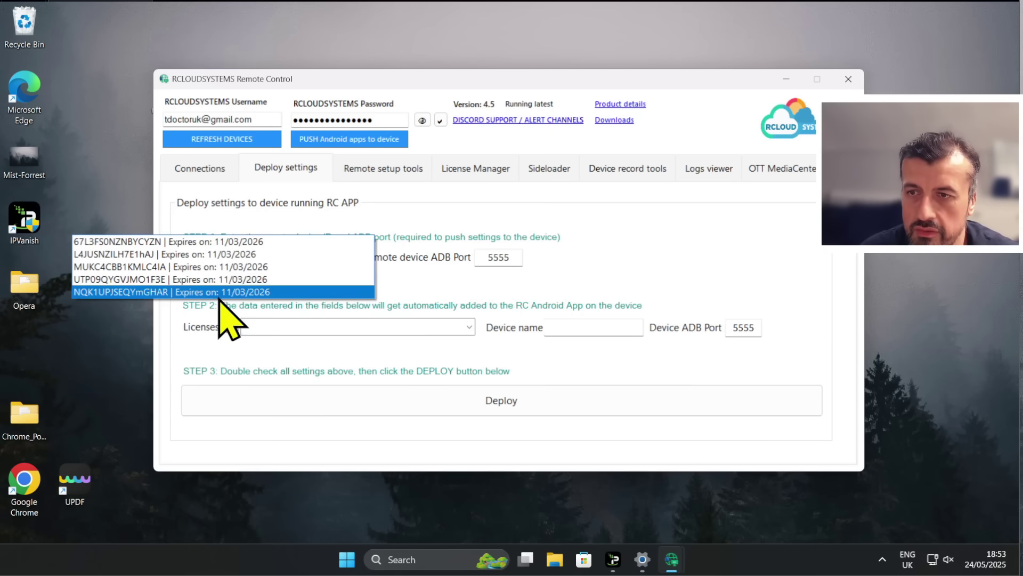
left_click(224, 280)
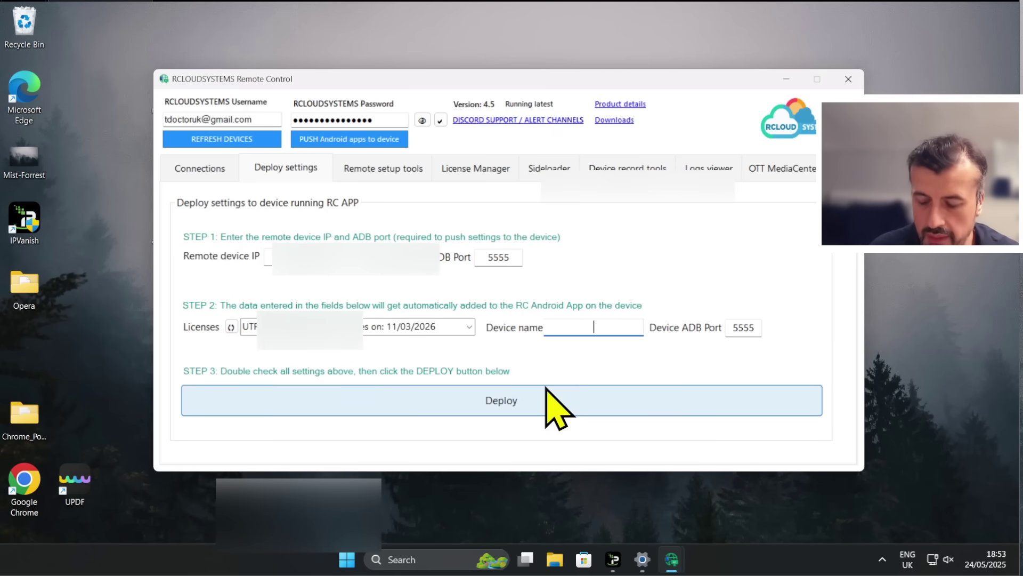
type("NS")
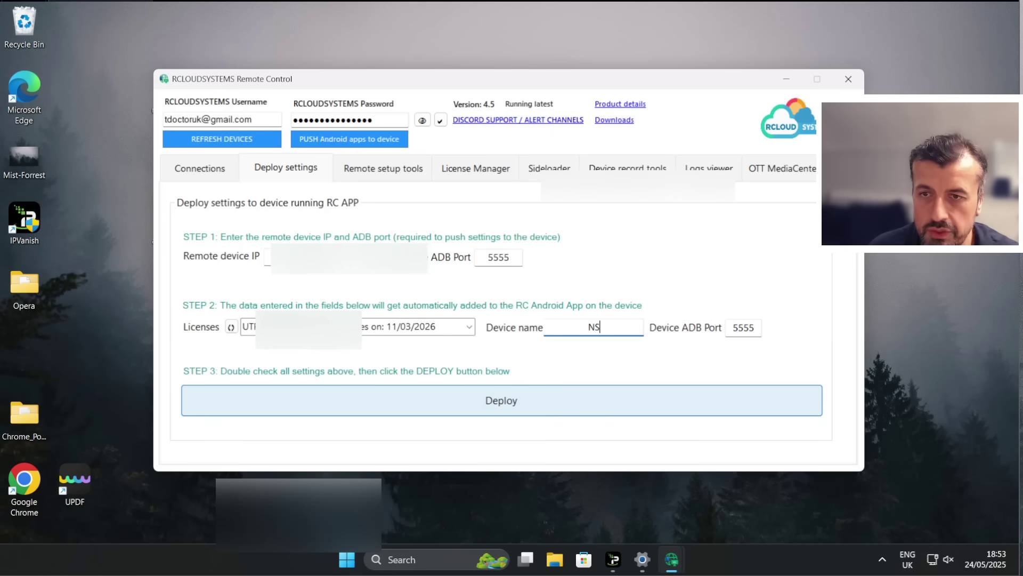
type("Pro")
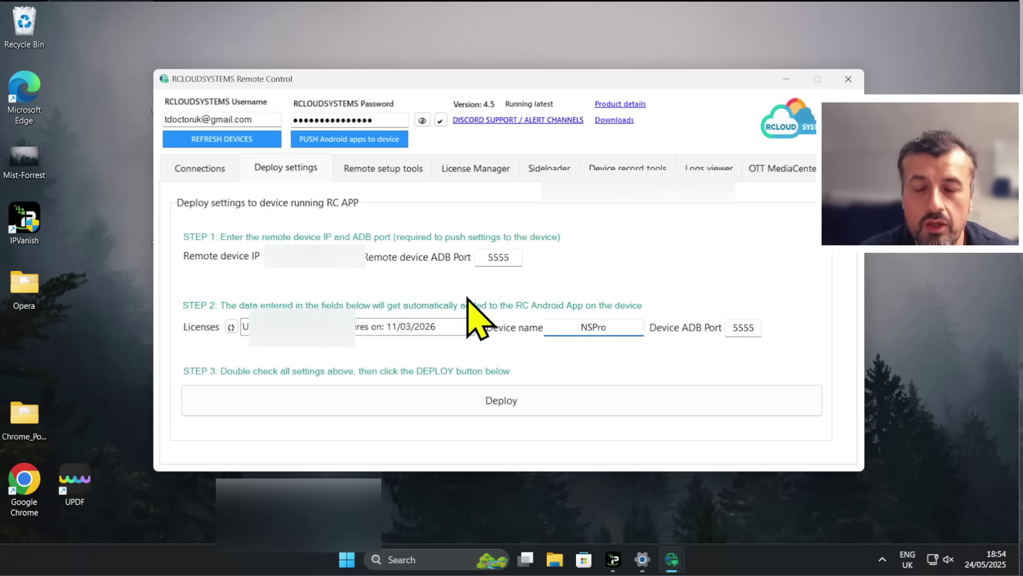
left_click(490, 399)
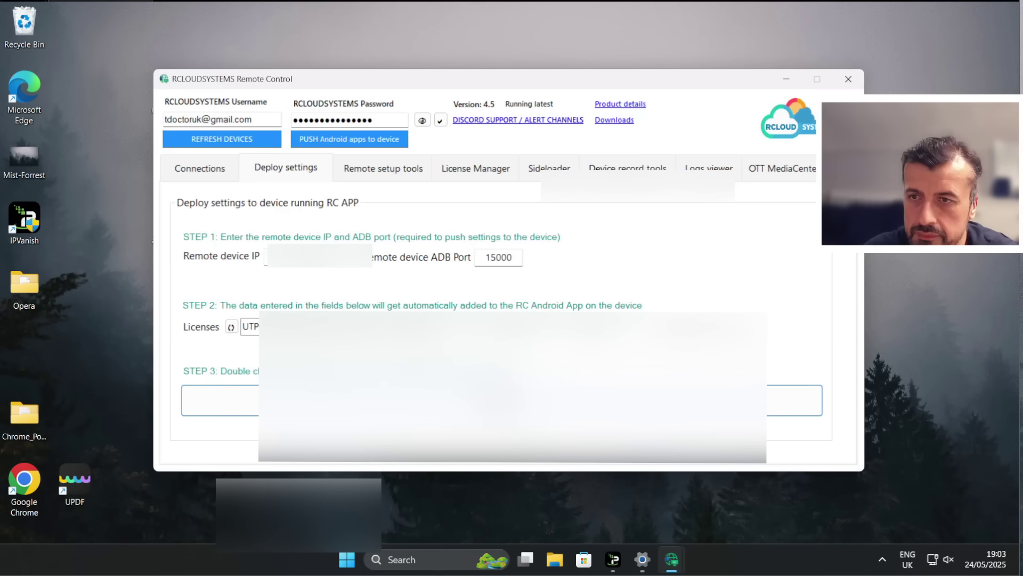
left_click(192, 172)
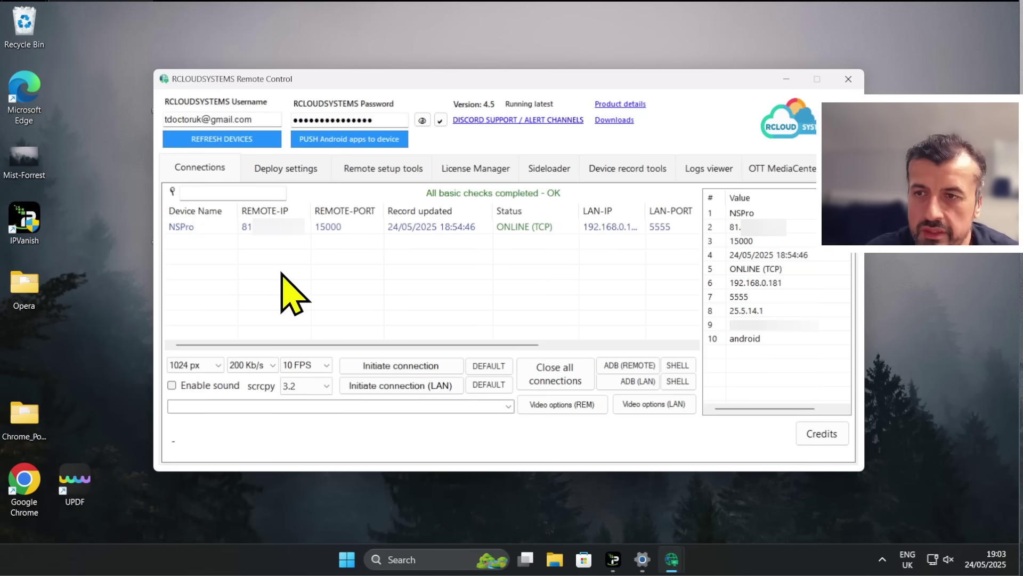
Select NSPro, load its video encoder options, and keep OMX.Nvidia.h264.encoder
left_click(197, 227)
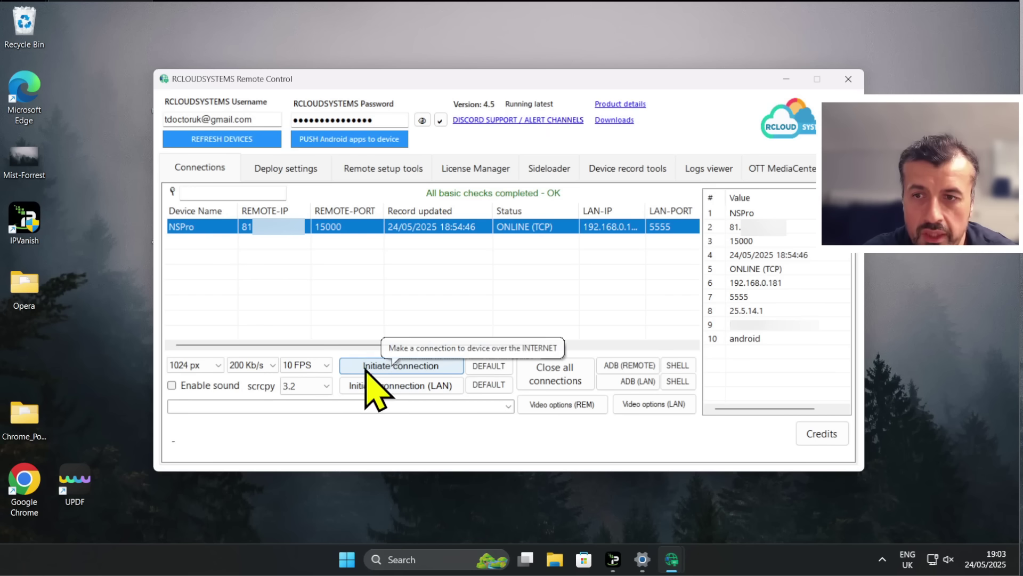
left_click(414, 385)
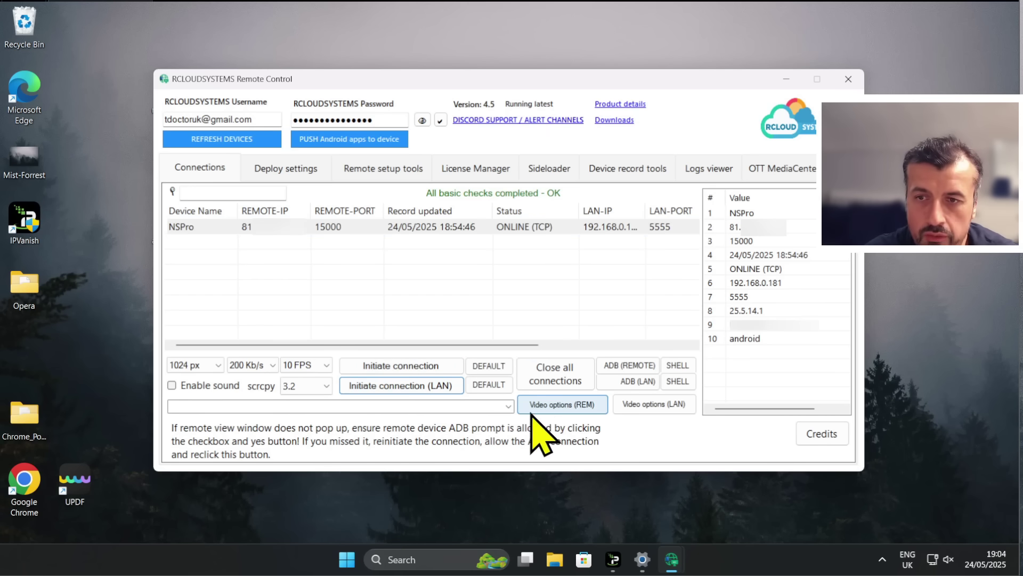
left_click(557, 406)
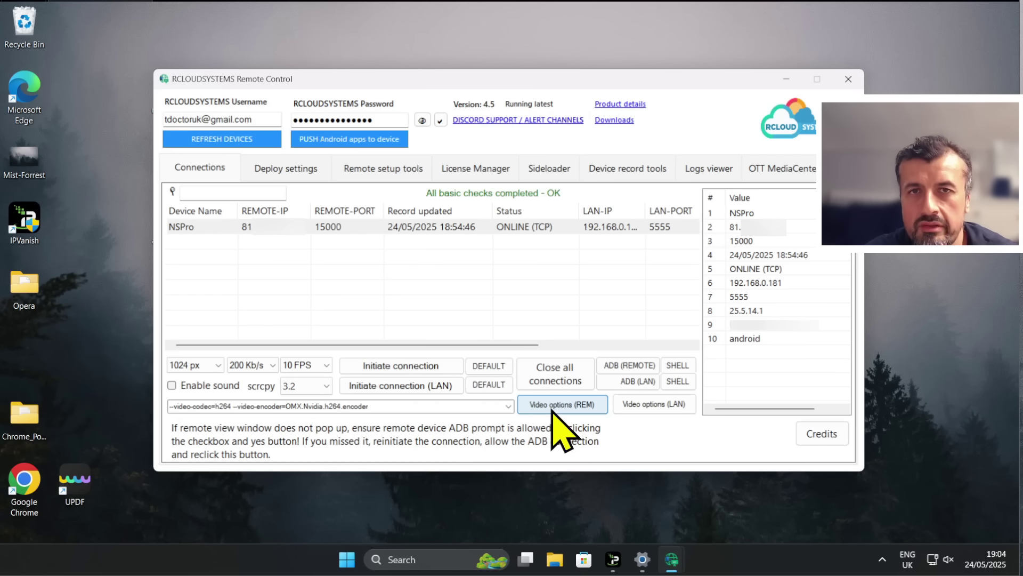
left_click(508, 406)
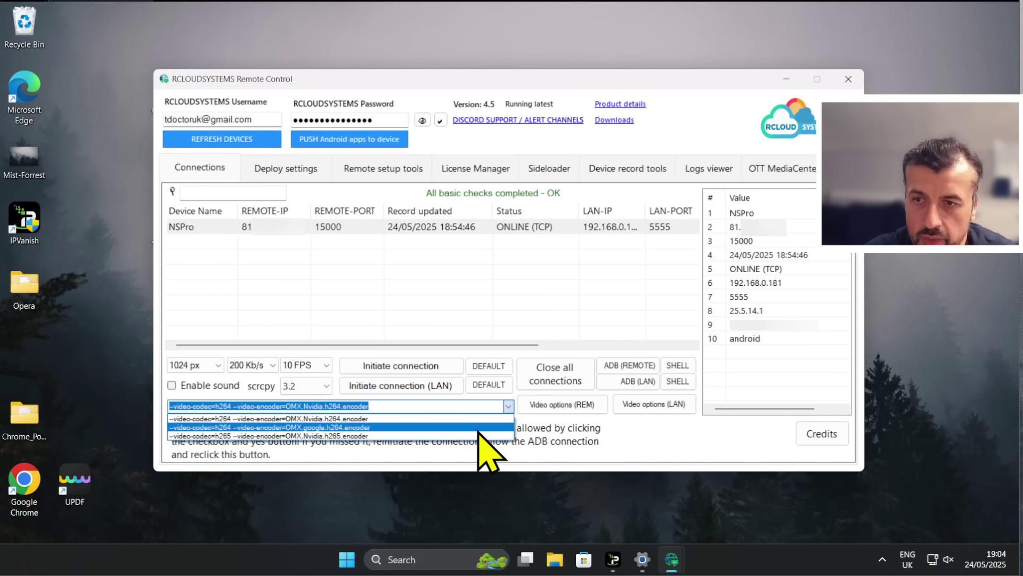
left_click(508, 409)
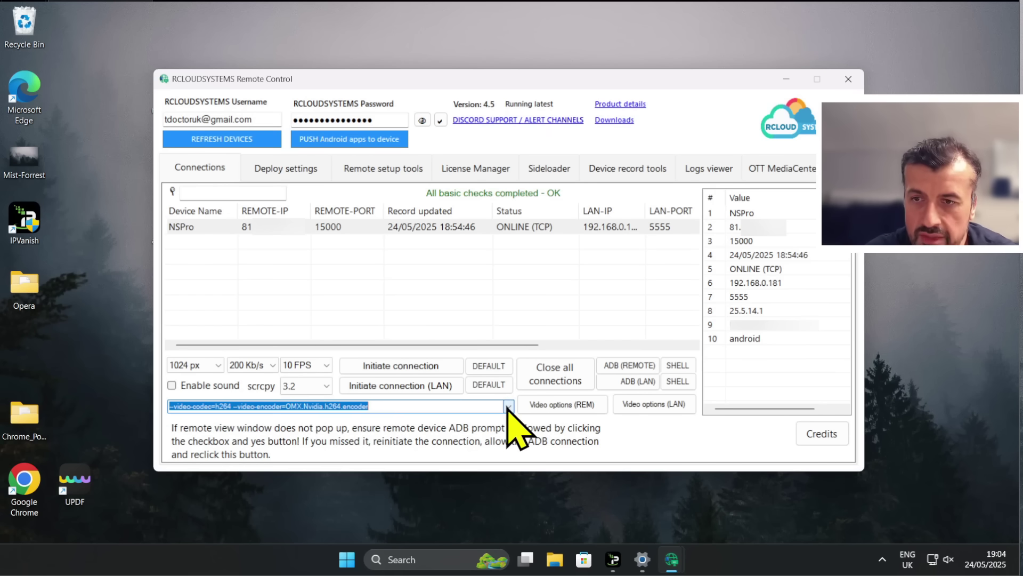
Start LAN mirroring of the SHIELD, enlarge its window, and back out to the TV Home screen
left_click(379, 387)
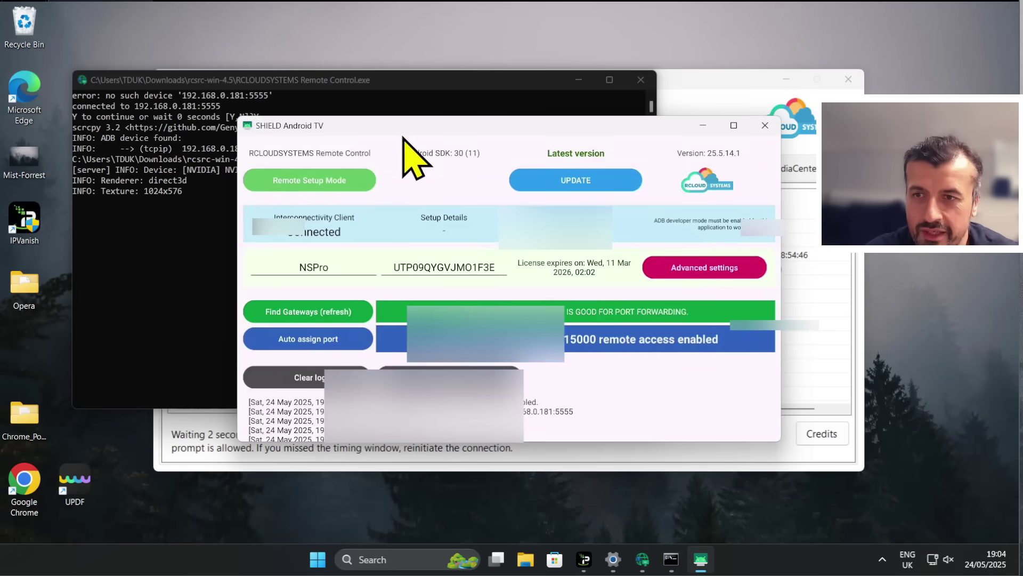
left_click_drag(403, 132, 322, 98)
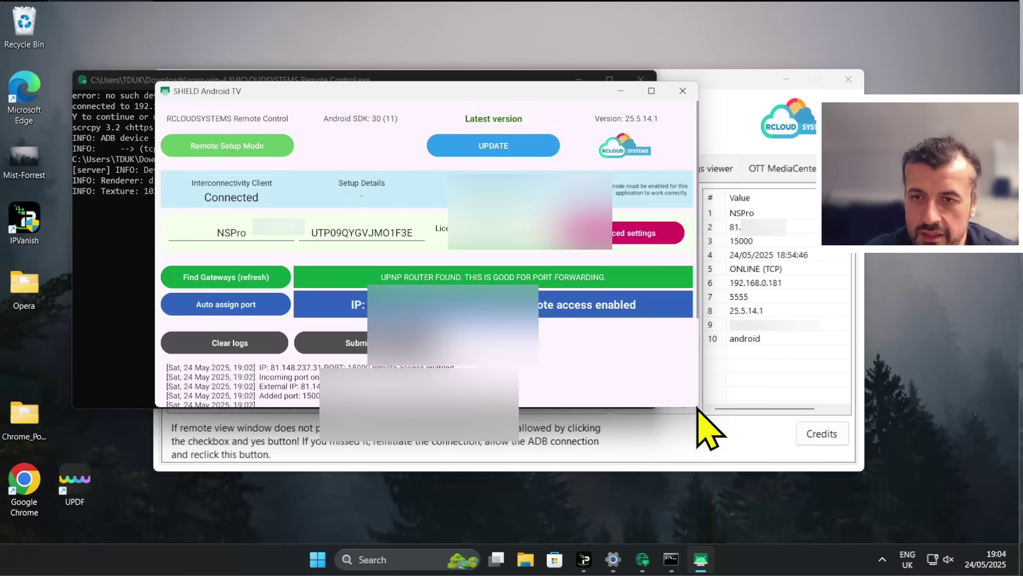
left_click_drag(698, 408, 784, 457)
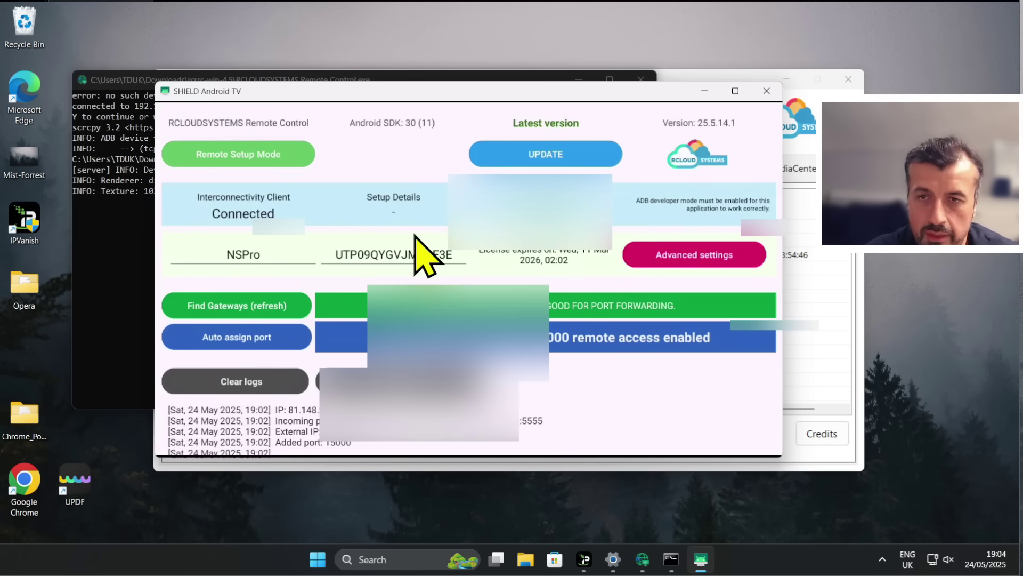
left_click(419, 214)
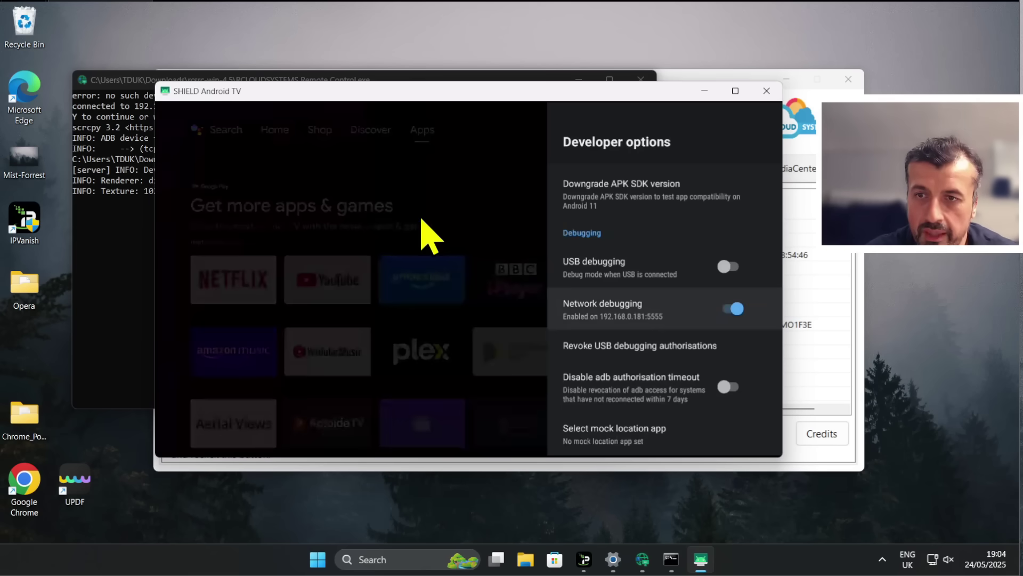
right_click(424, 222)
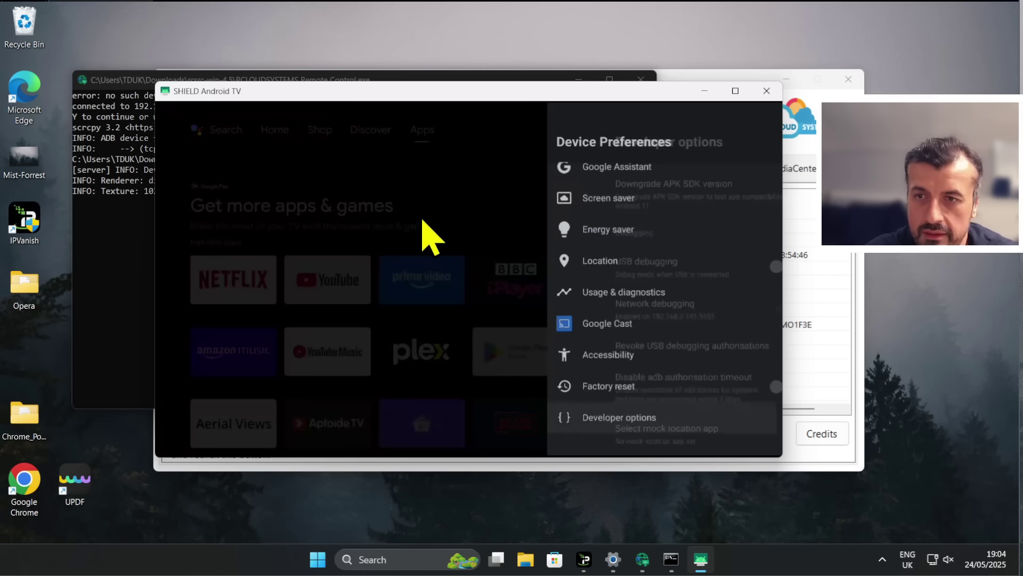
right_click(423, 221)
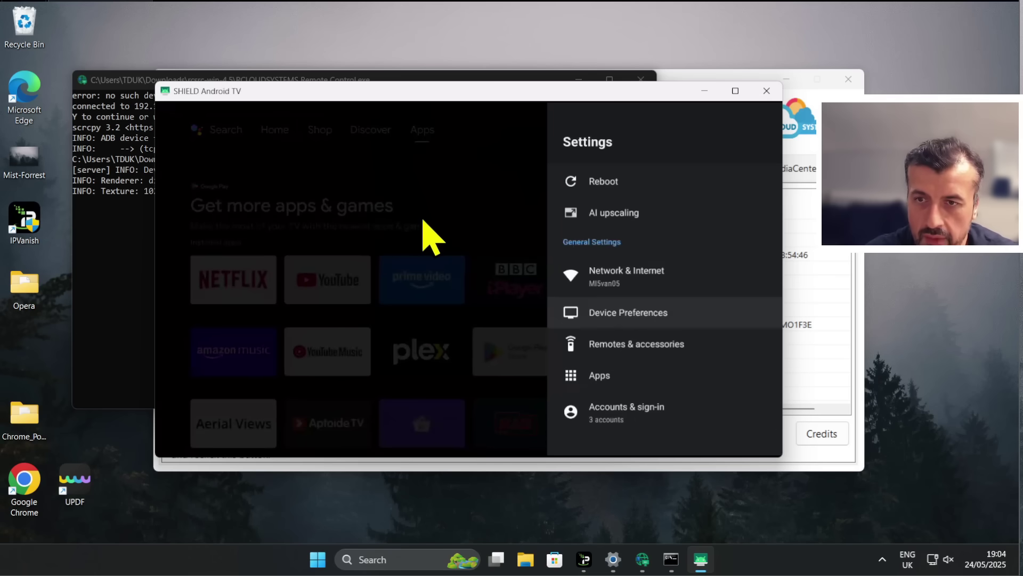
right_click(424, 221)
right_click(424, 221)
Browse the favourite apps row, open and close Background Apps, then close the mirror
key("Right")
key("Right")
key("Right")
key("Right")
key("Right")
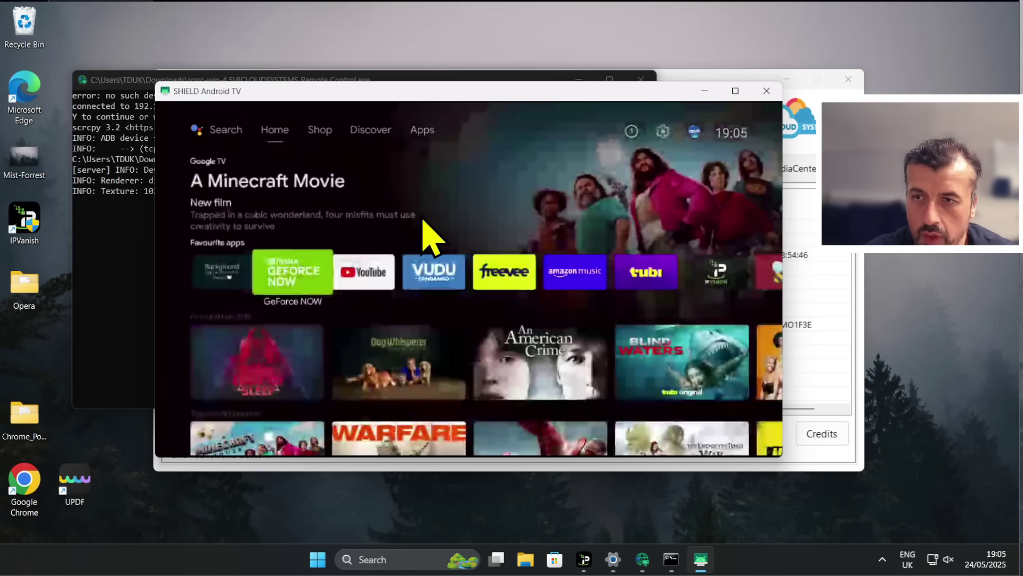
key("Left")
key("Left")
key("Left")
key("Left")
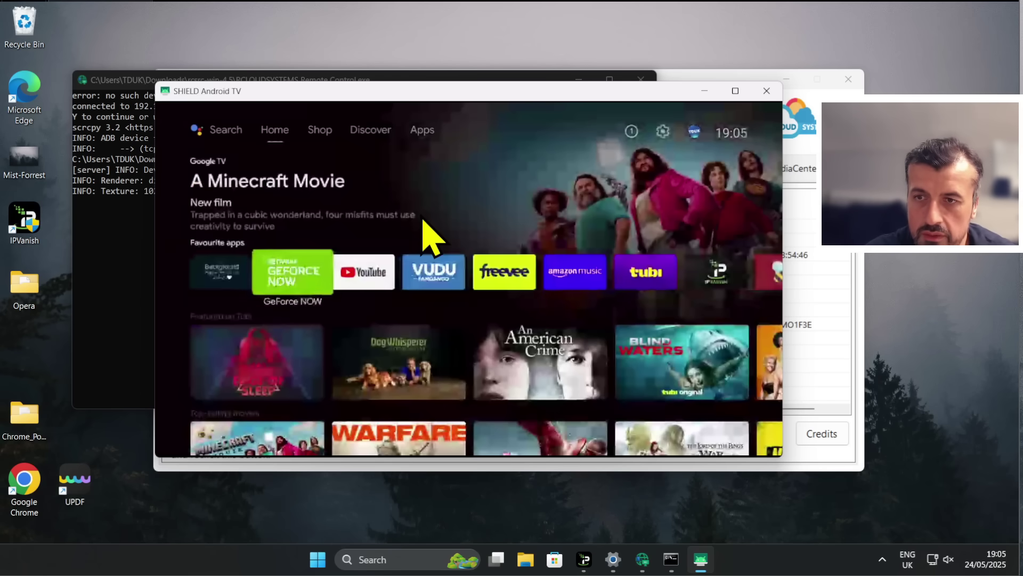
key("Right")
key("Right")
key("Right")
key("Left")
key("Left")
key("Left")
key("Left")
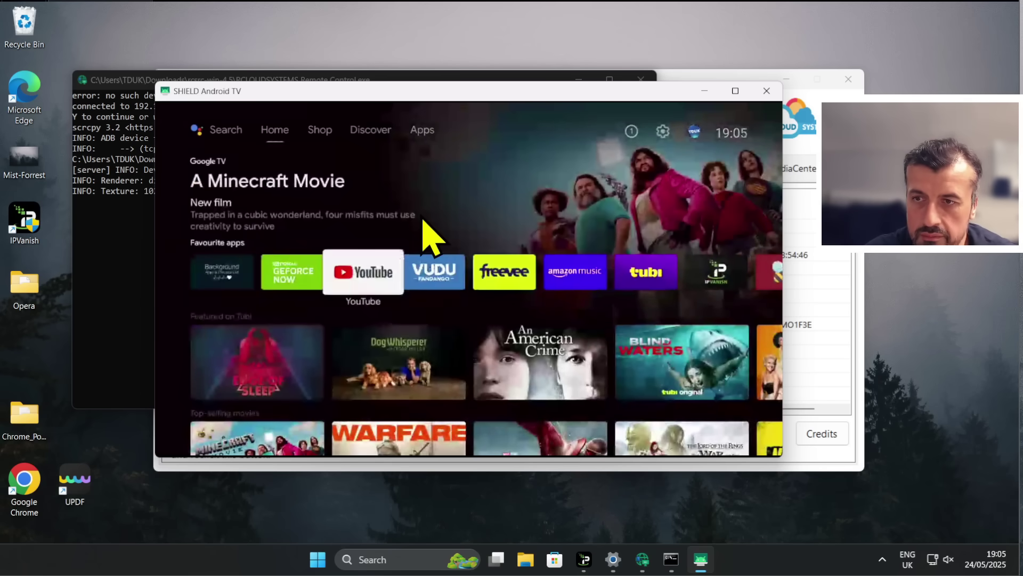
key("Return")
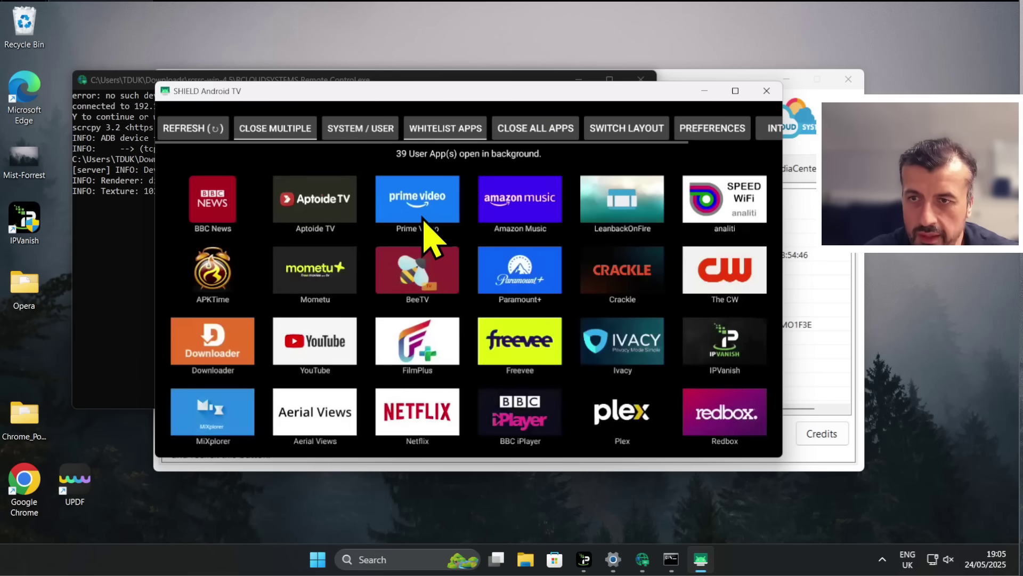
key("Escape")
key("Right")
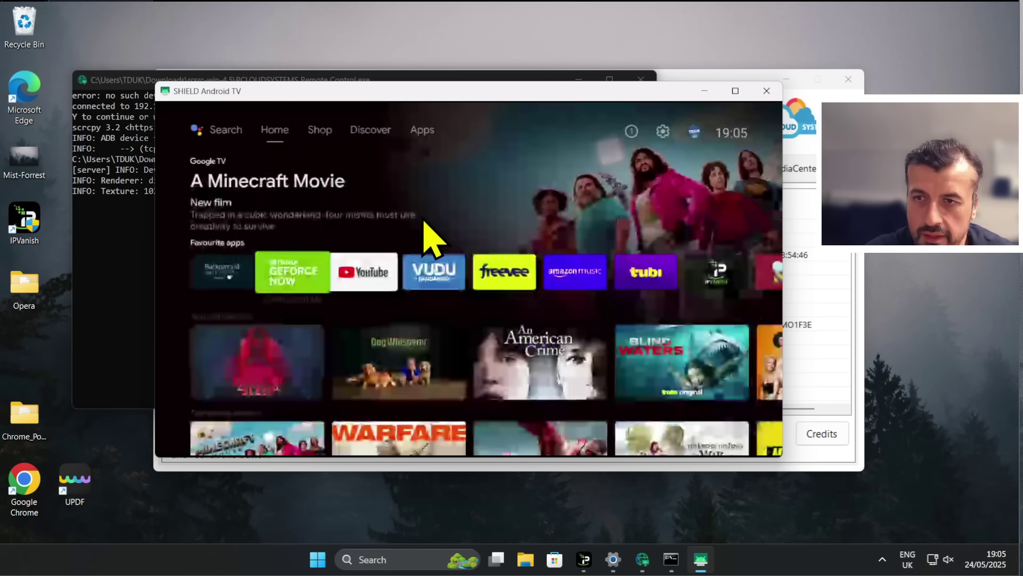
key("Right")
key("Right")
key("Right")
key("Right")
key("Right")
key("Right")
key("Right")
key("Right")
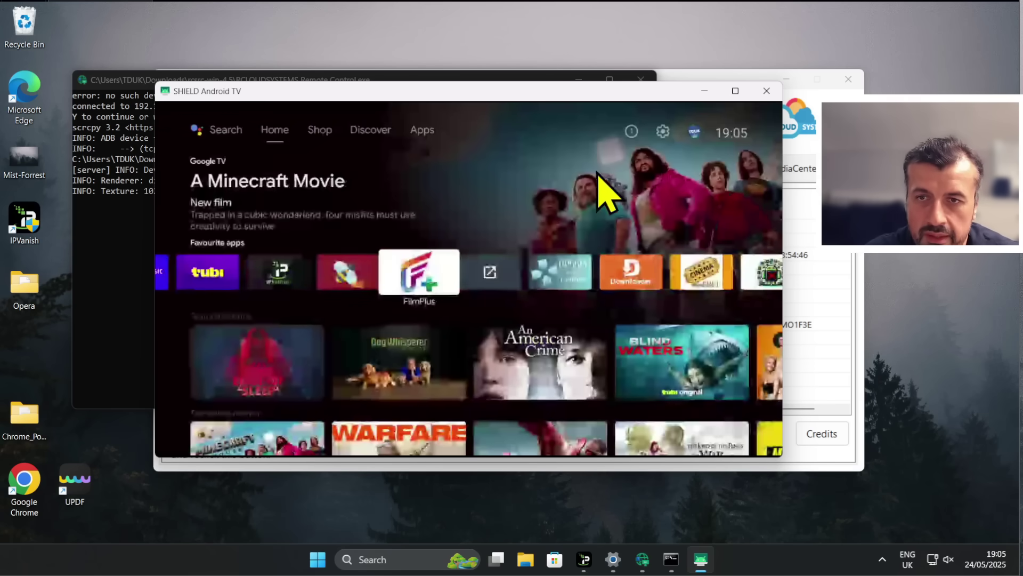
left_click(766, 90)
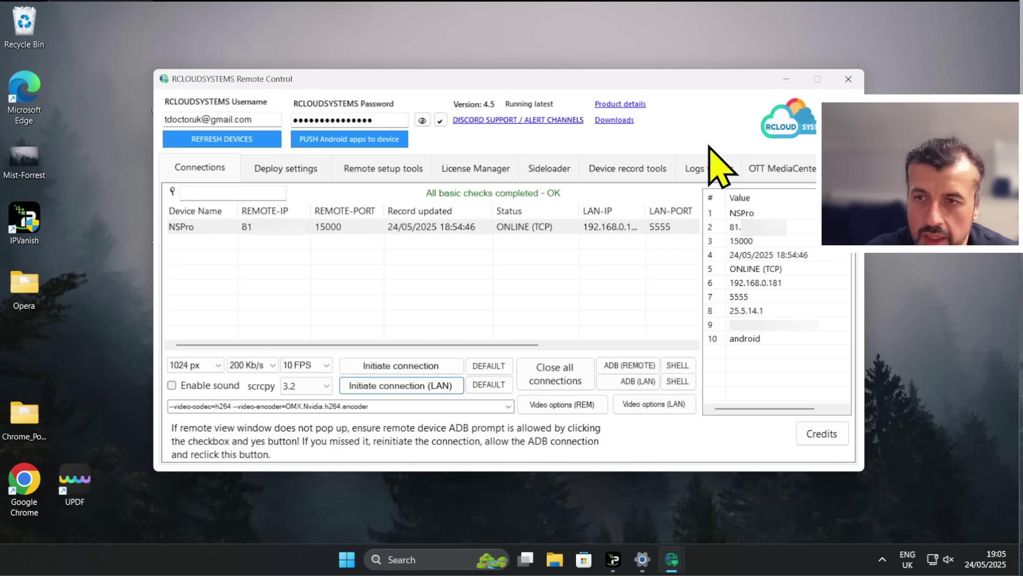
Switch the video encoder to OMX.google.h264.encoder and start a LAN mirror of the SHIELD
left_click(515, 413)
left_click(401, 425)
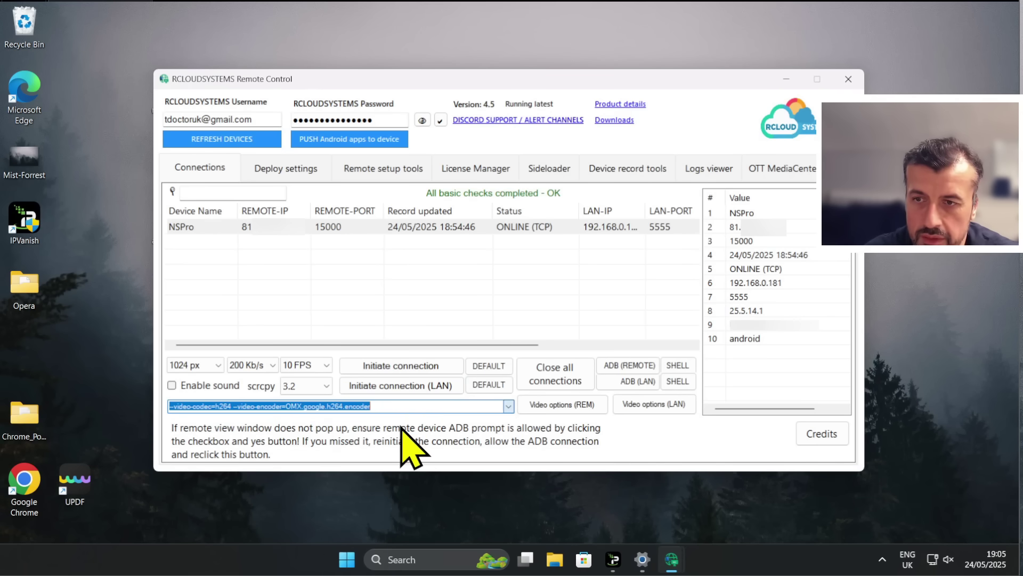
left_click(412, 395)
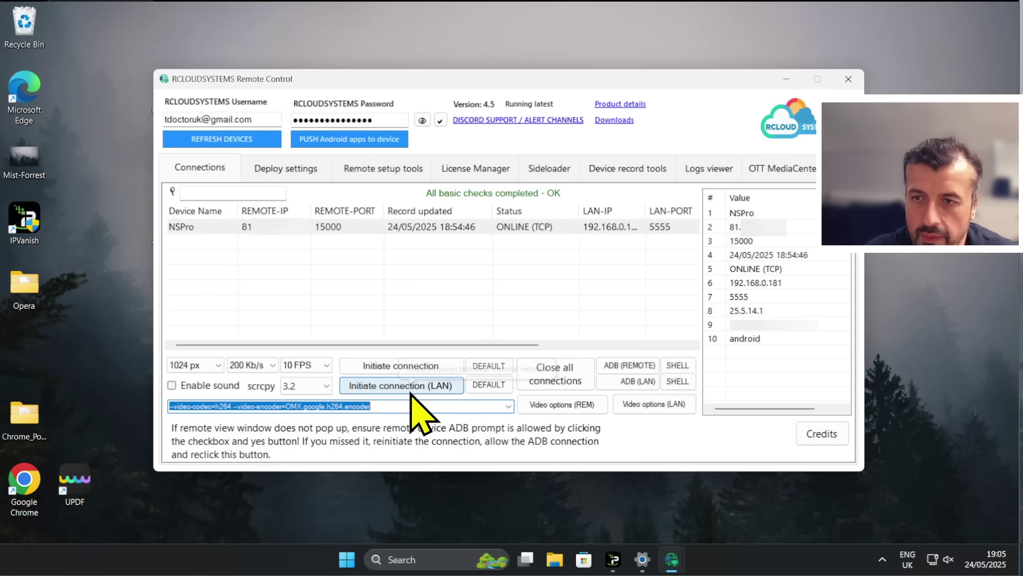
left_click(412, 395)
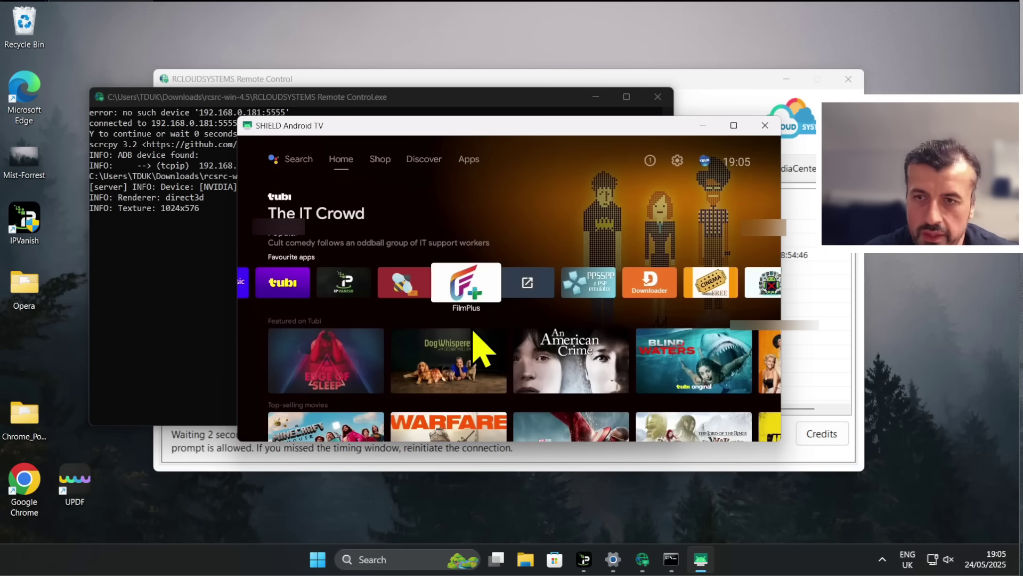
Browse the favourites between FLauncher and PPSSPP, then close the SHIELD mirror
key("Right")
key("Right")
key("Right")
key("Right")
key("Right")
key("Right")
key("Right")
key("Right")
key("Right")
key("Right")
key("Right")
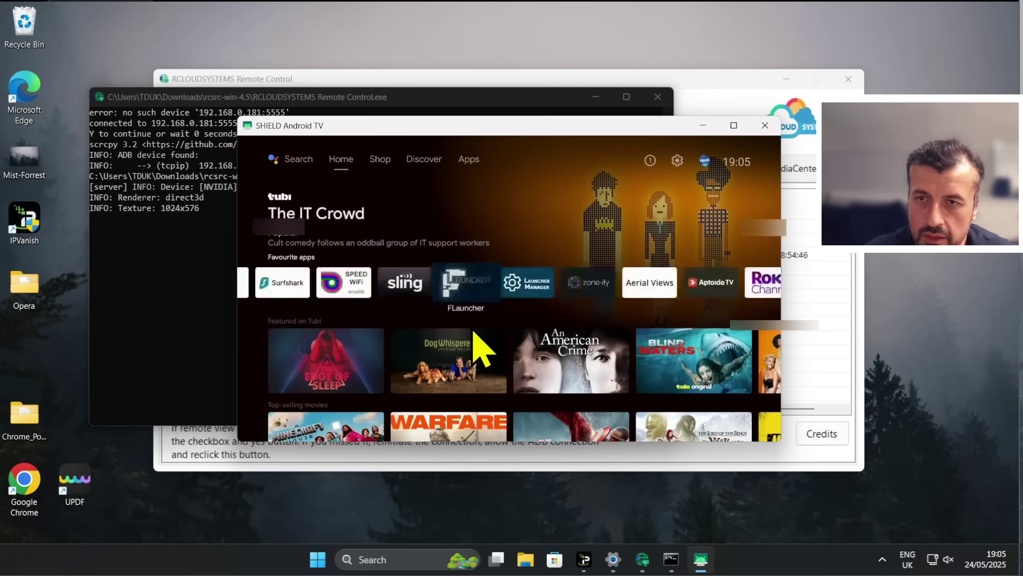
key("Left")
key("Left")
key("Left")
key("Left")
key("Left")
key("Left")
key("Left")
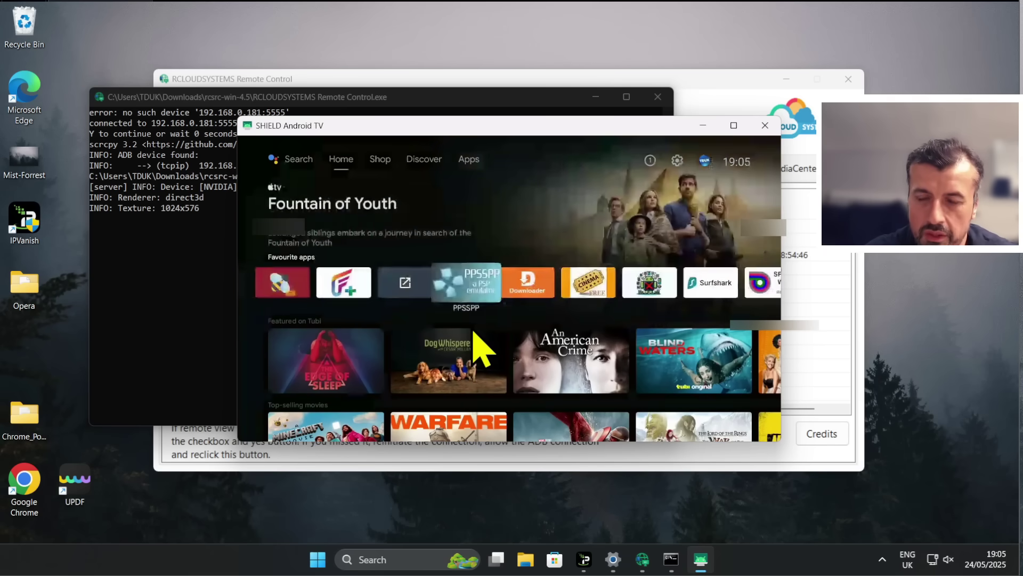
left_click(765, 126)
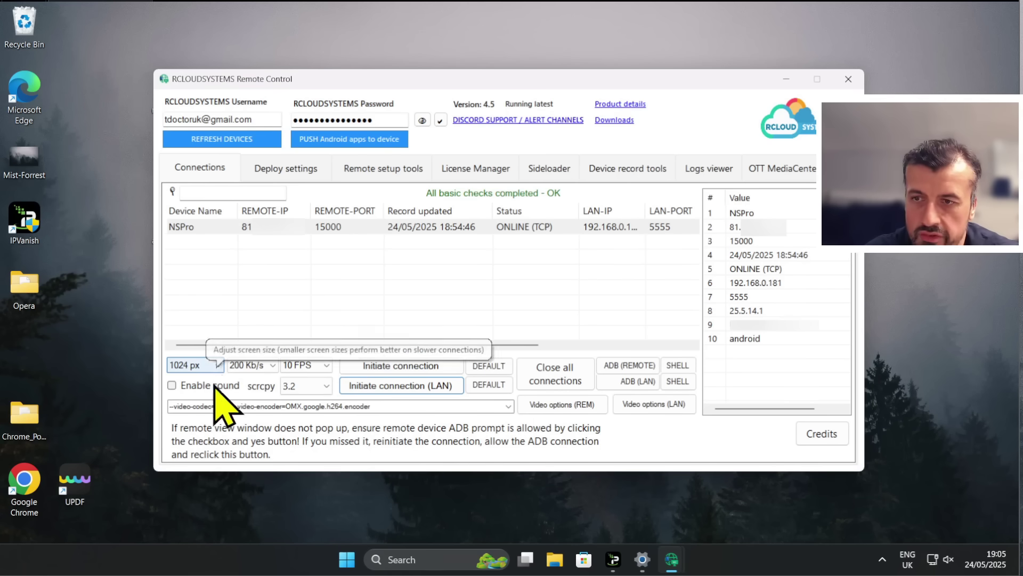
Set the mirror screen size to 1920 px and open a LAN mirror of the Shield
left_click(220, 368)
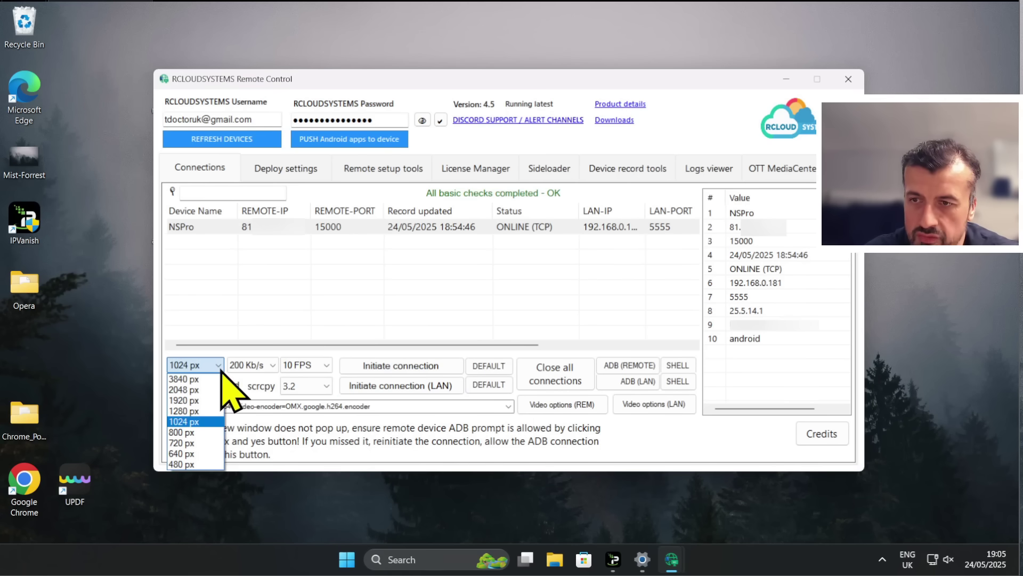
left_click(200, 401)
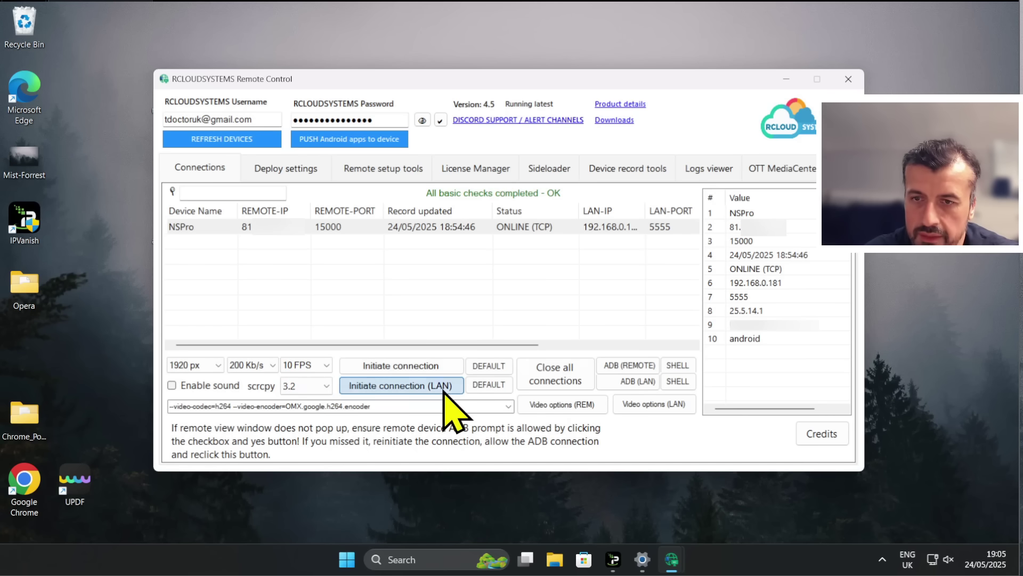
left_click(426, 385)
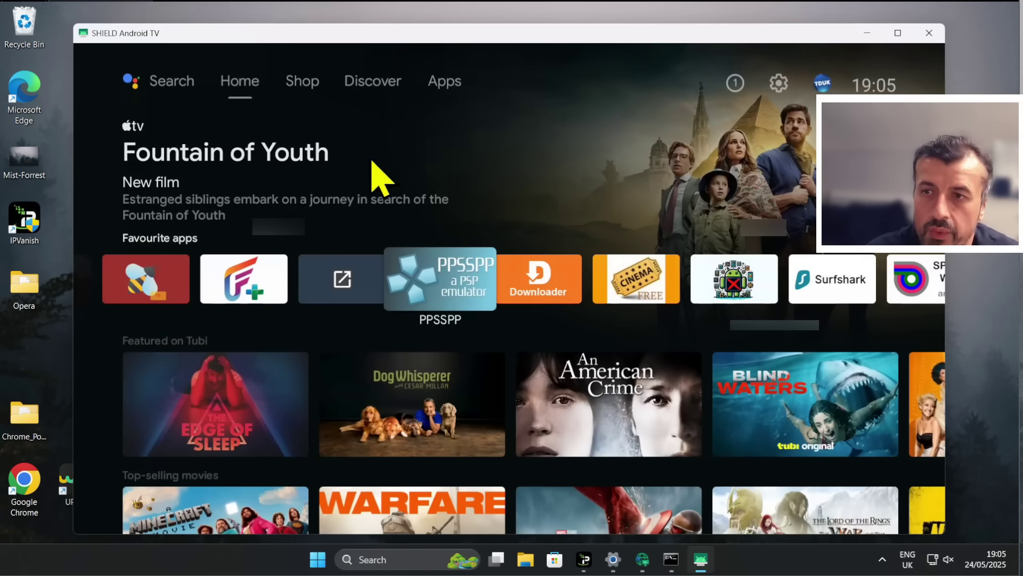
left_click_drag(336, 39, 317, 18)
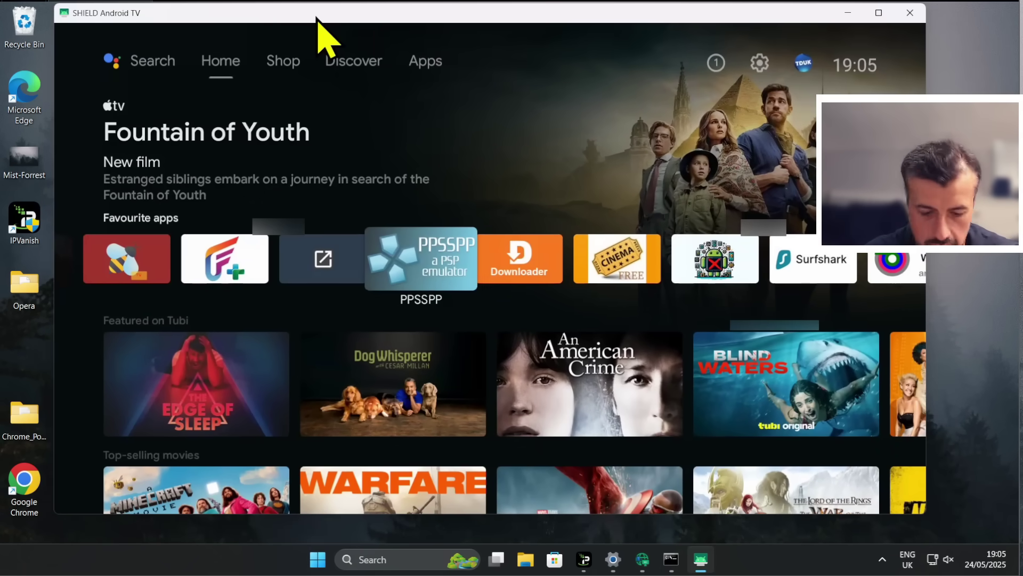
Remove zone·ify from the Favourite apps row through its options menu
key("Right")
key("Right")
key("Right")
key("Right")
key("Right")
key("Right")
key("Right")
key("Right")
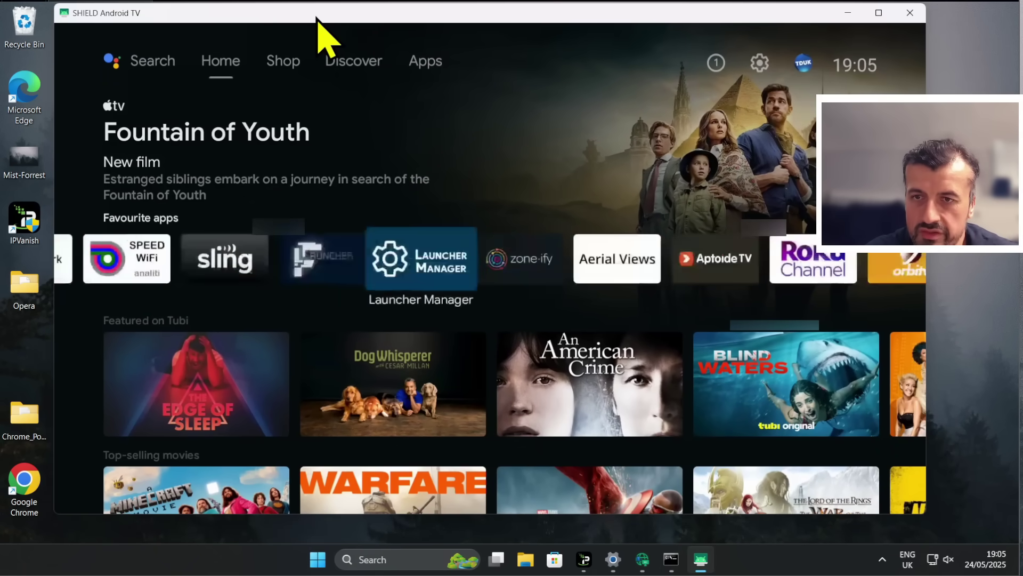
key("Left")
key("Left")
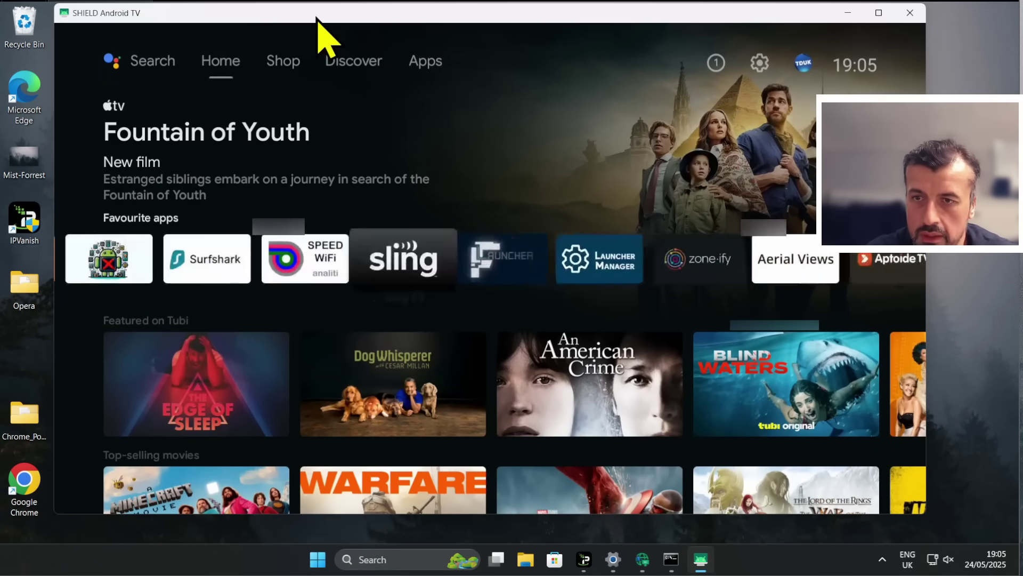
key("Right")
key("Right")
key("Left")
key("Left")
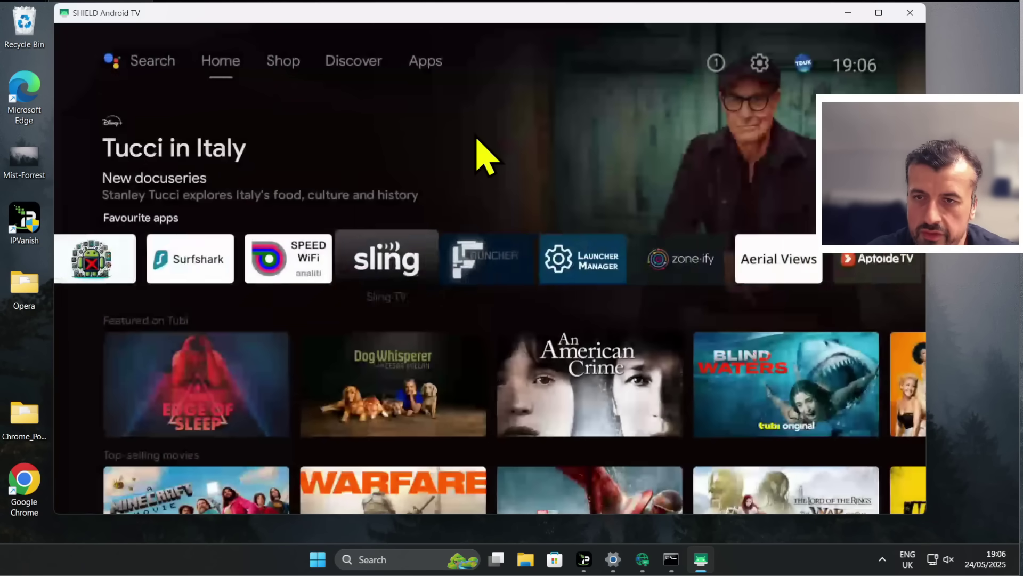
key("Right")
key("Right")
key("Right")
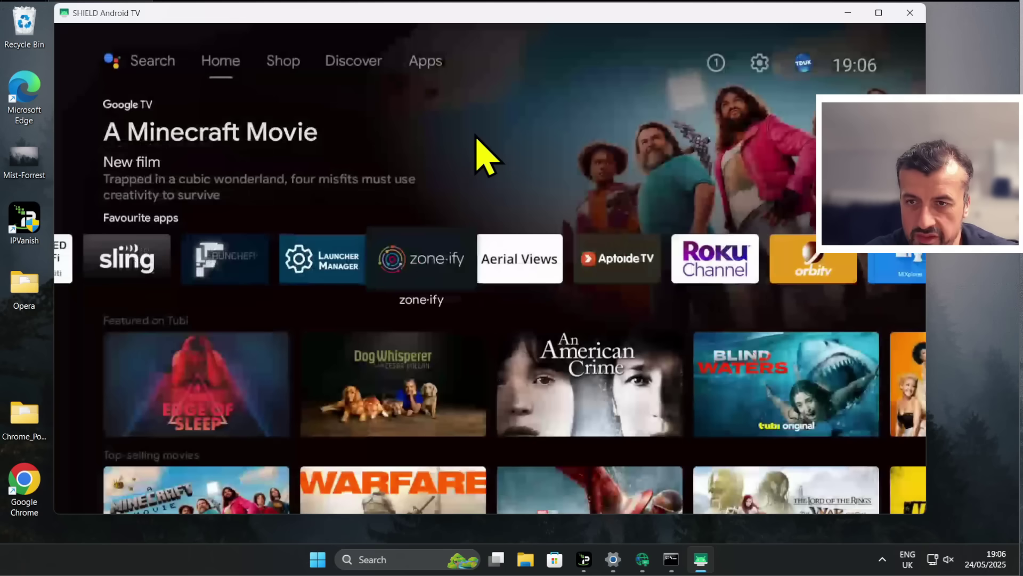
key("Return")
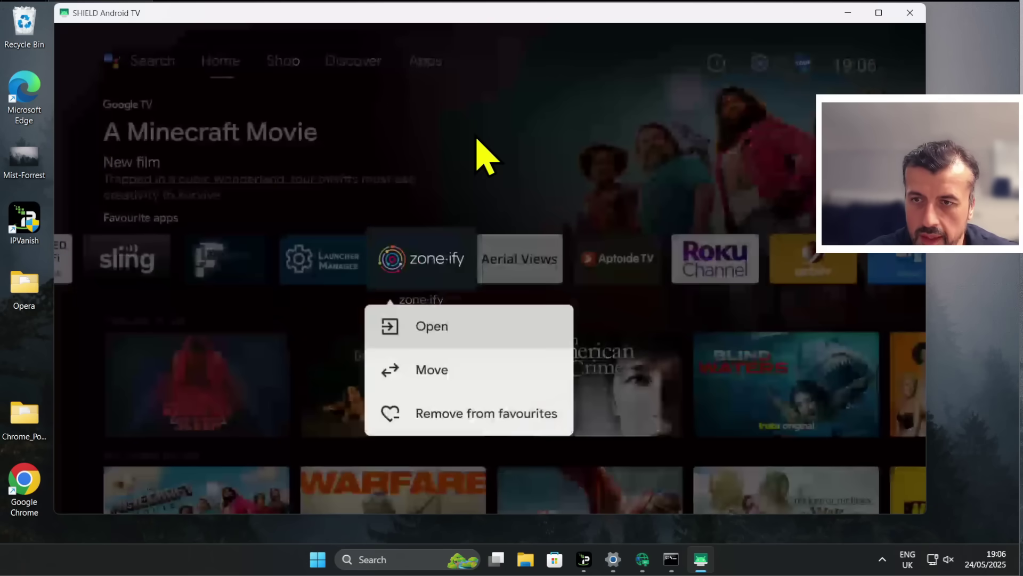
key("Down")
key("Down")
key("Return")
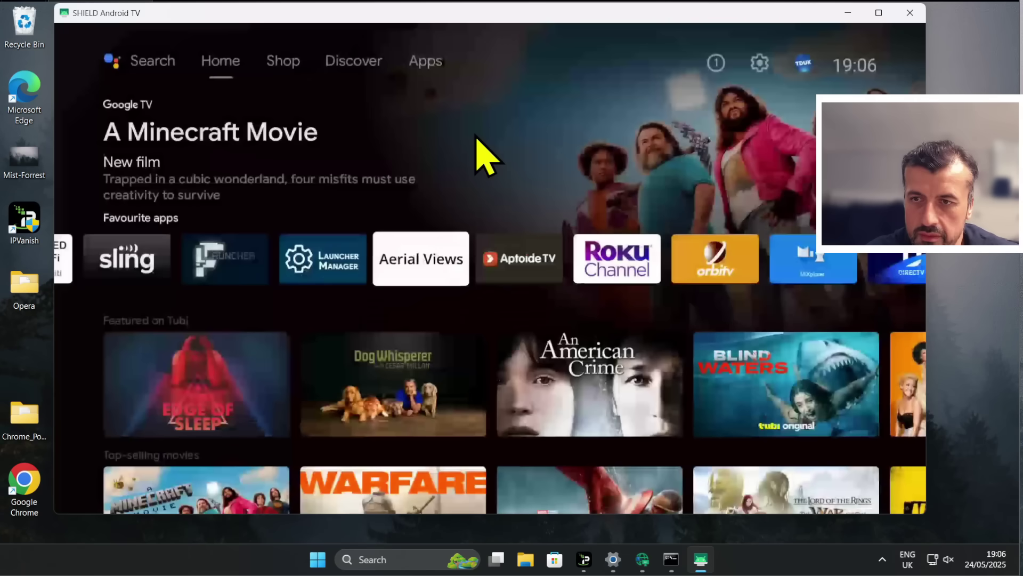
Check the updated favourites row around Launcher Manager, Roku Channel and Sling TV
key("Left")
key("Right")
key("Right")
key("Right")
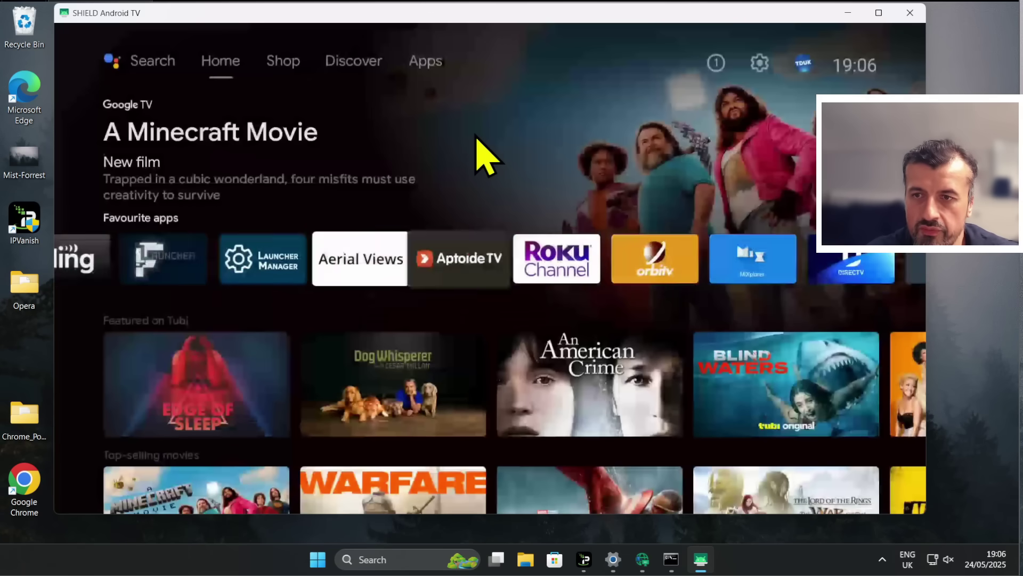
key("Left")
key("Left")
key("Left")
key("Left")
key("Left")
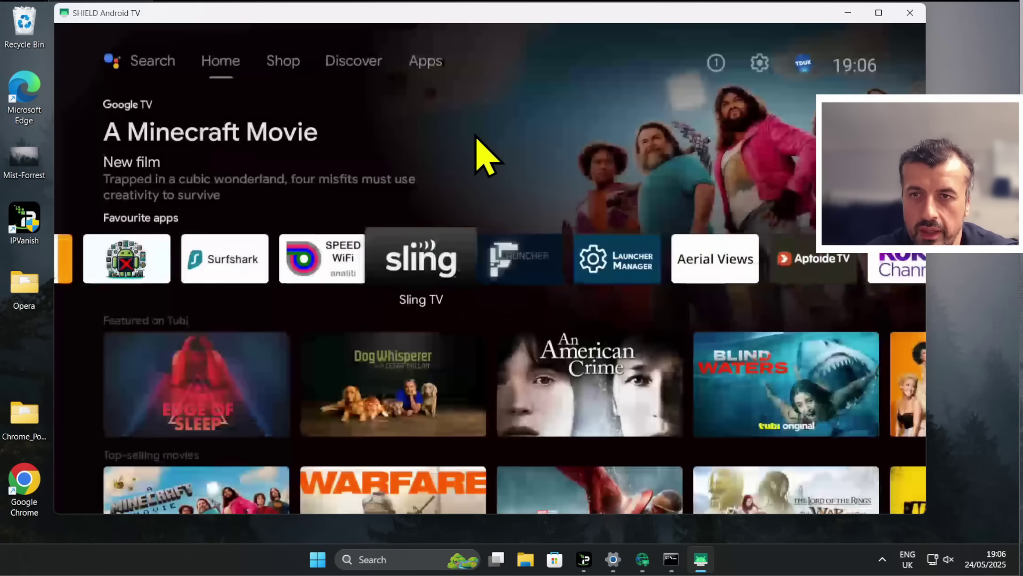
Close the Shield mirror, confirm IPVanish is connected to Ashburn, United States, and minimize it
left_click(910, 13)
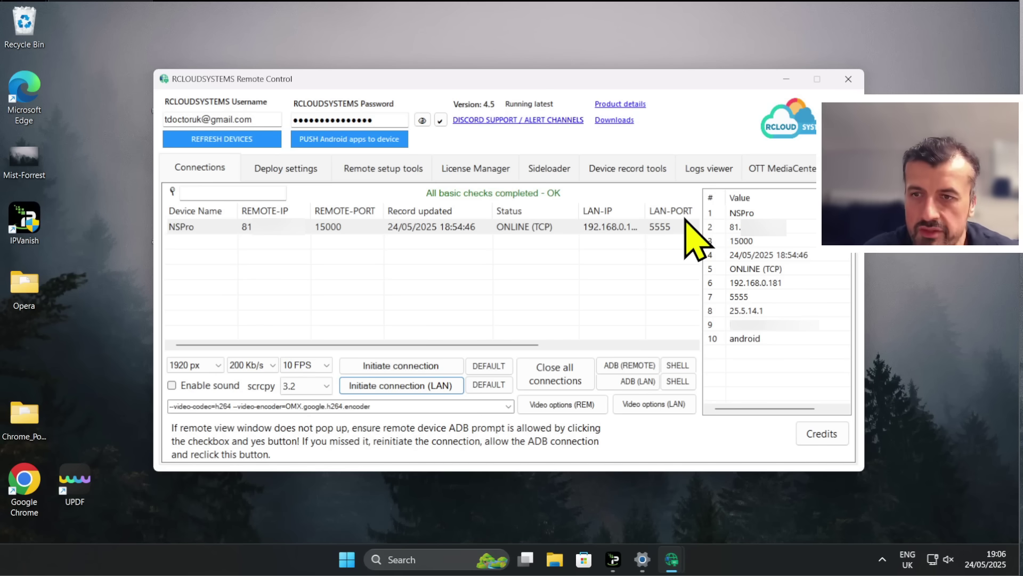
left_click(613, 559)
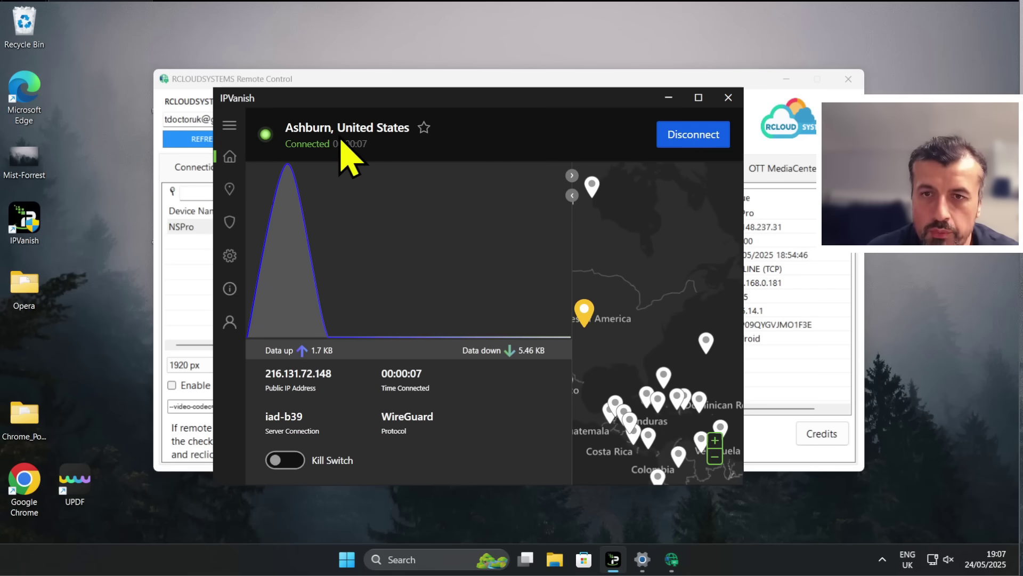
left_click(669, 98)
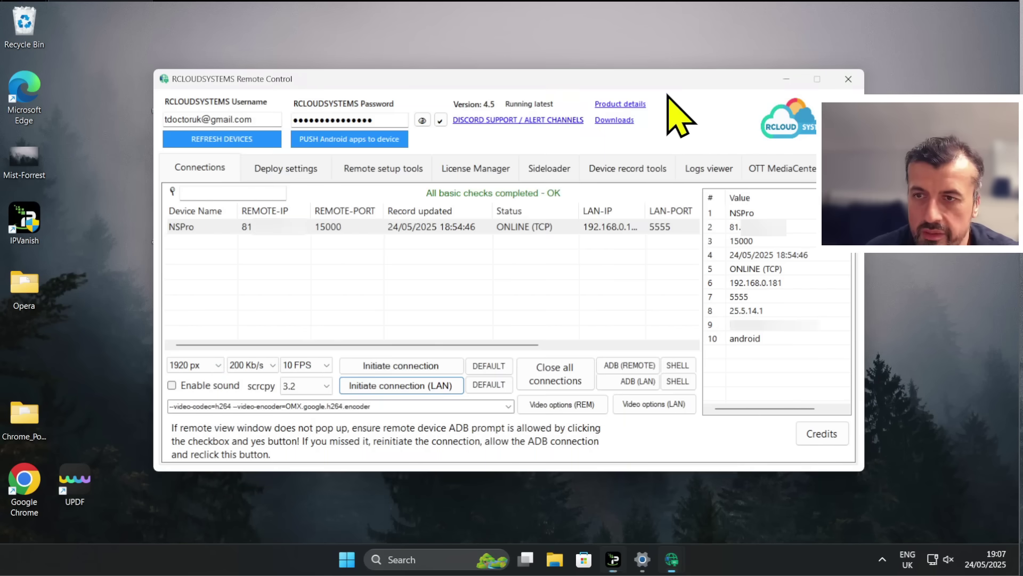
Check iplocation.com in Chrome shows the IP in Binghamton, New York, United States, then close Chrome
double_click(35, 482)
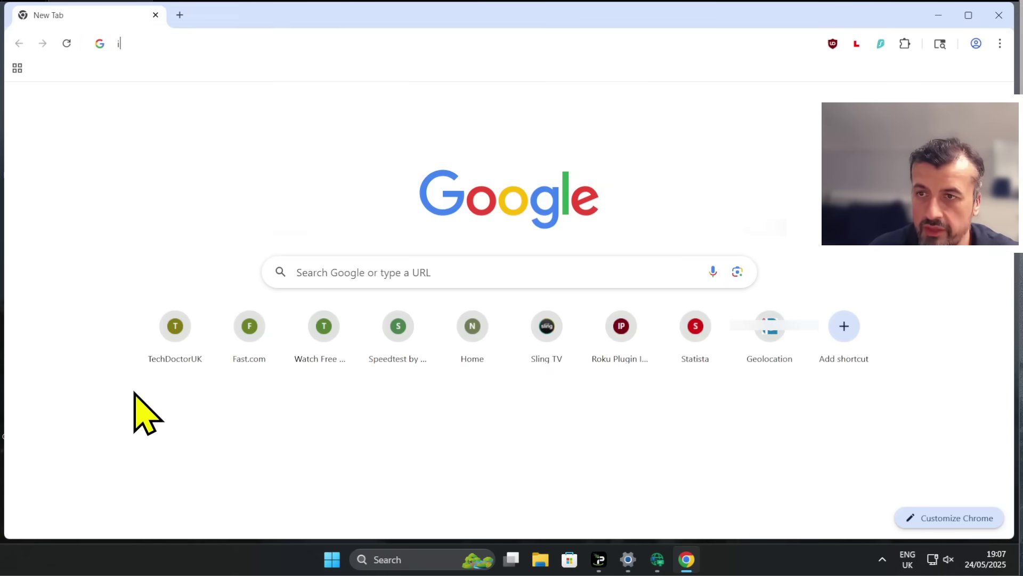
type("iplocation.com")
key("Return")
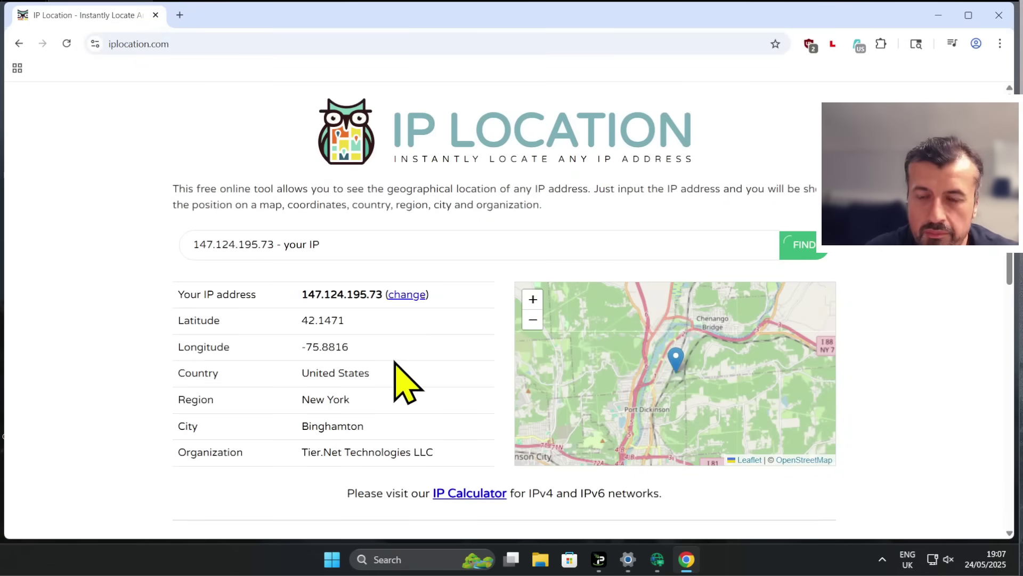
left_click_drag(373, 374, 301, 374)
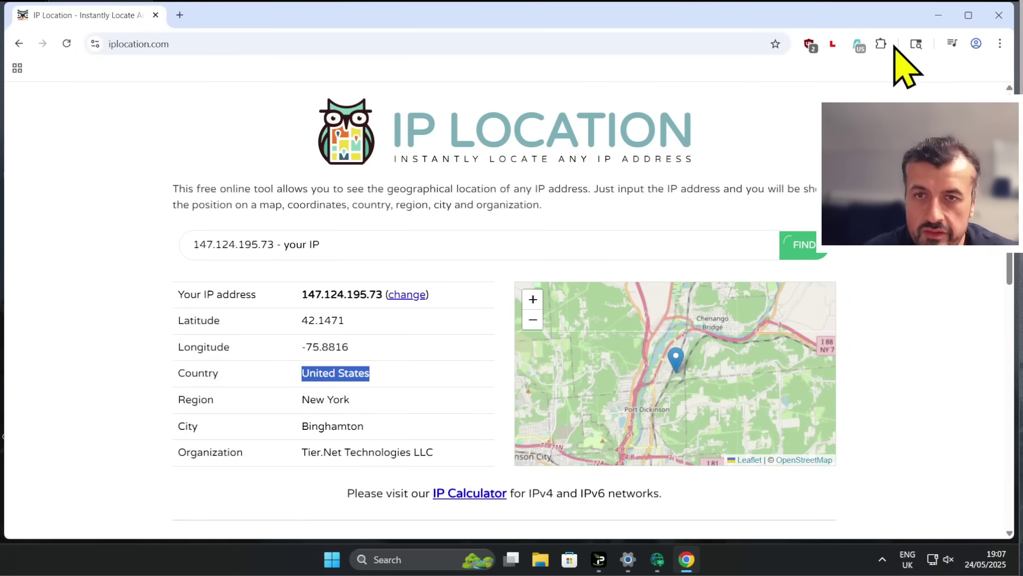
left_click(999, 15)
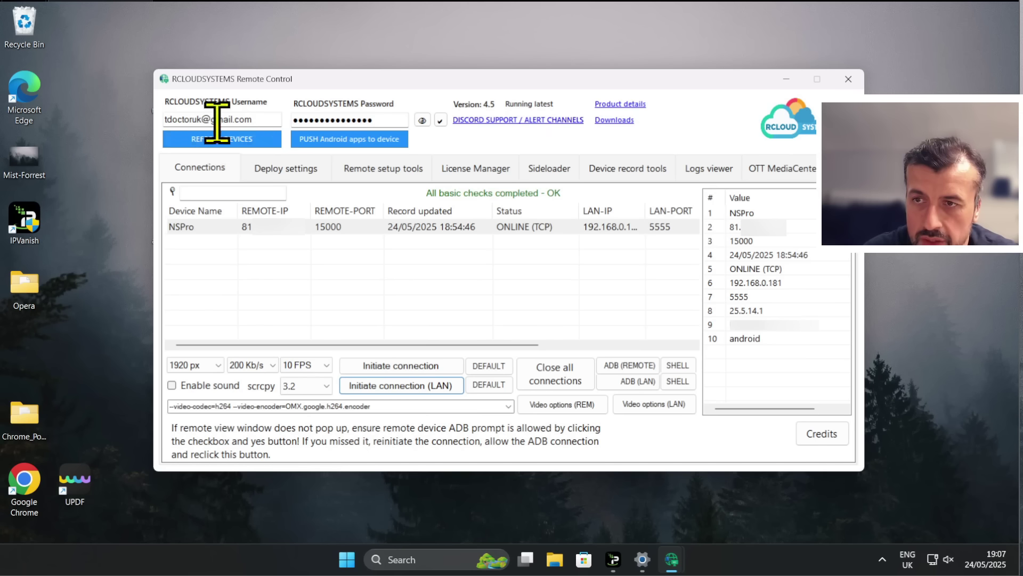
Refresh devices and select NSPro, now updated at 24/05/2025 19:02:15 and ONLINE (TCP)
left_click(200, 141)
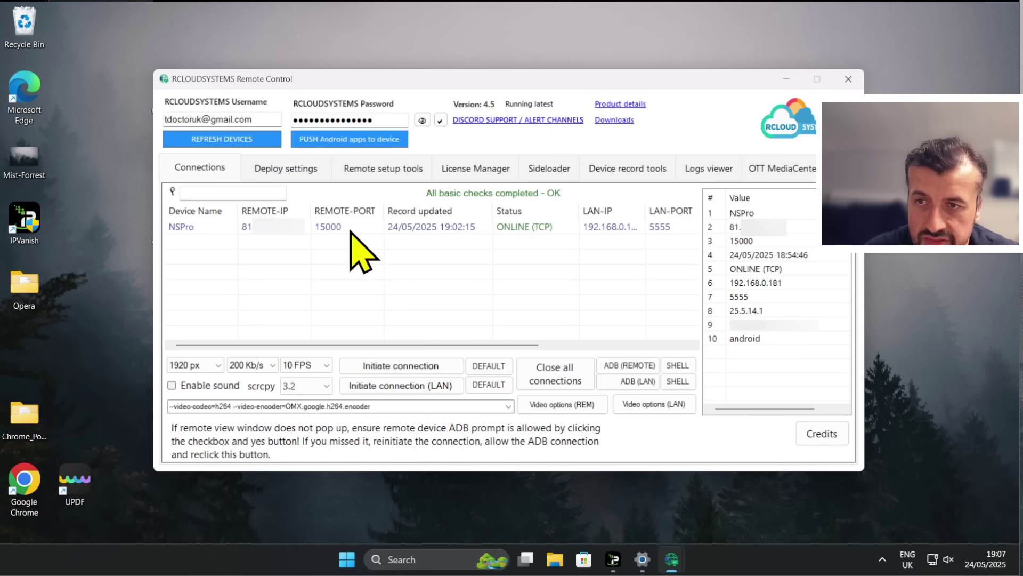
left_click(273, 228)
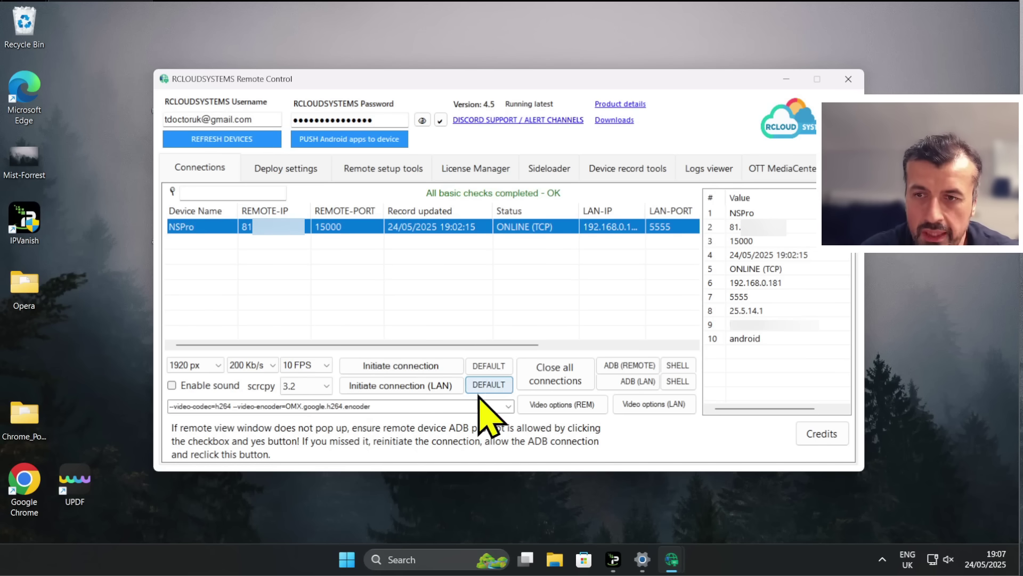
left_click(383, 370)
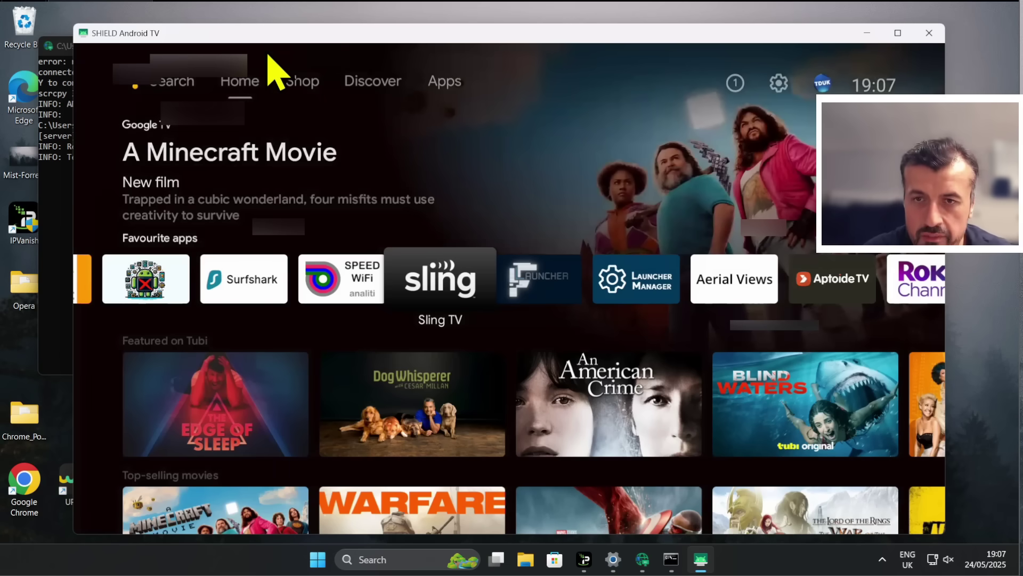
key("Right")
key("Right")
key("Right")
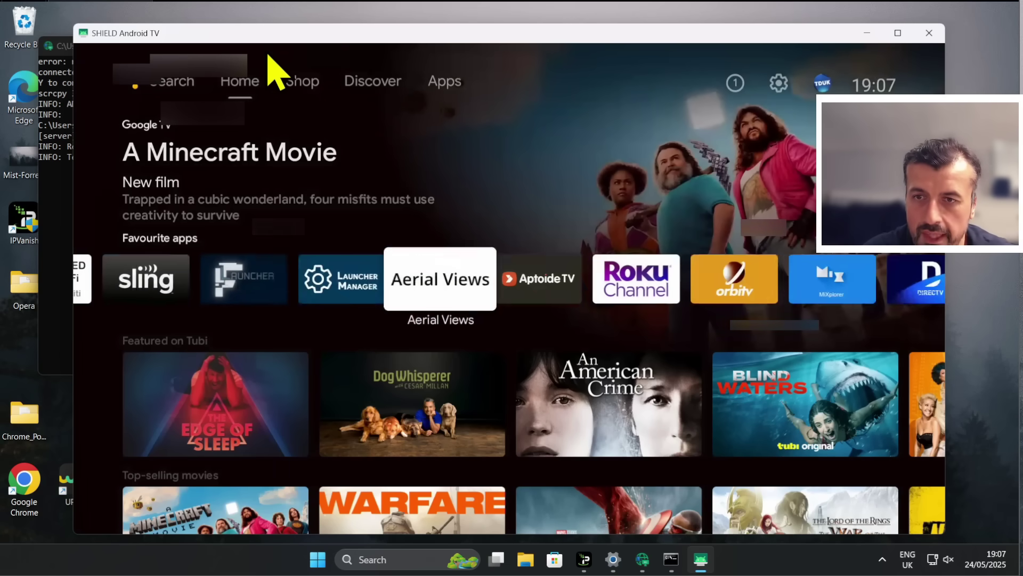
key("Right")
key("Left")
key("Left")
key("Left")
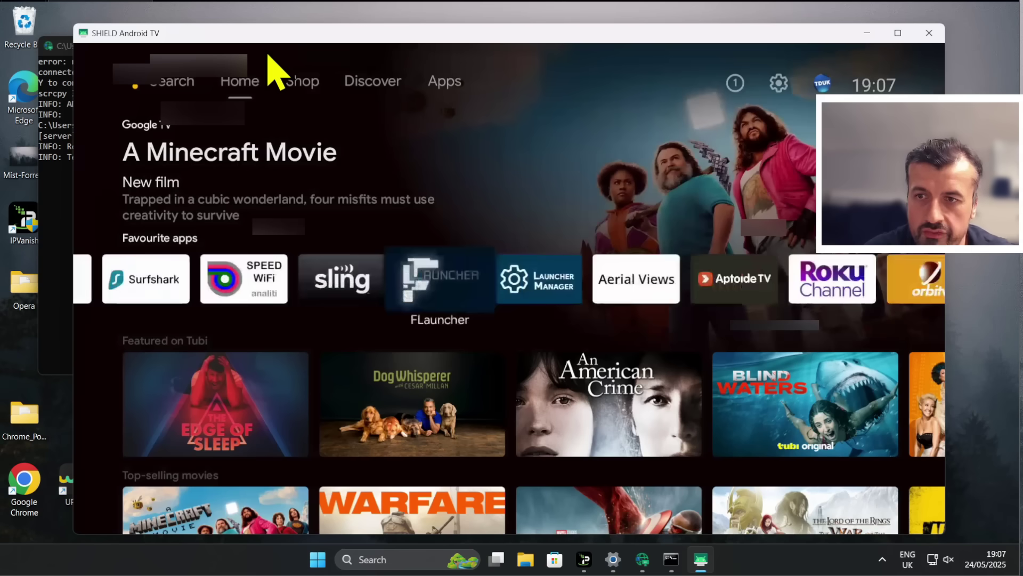
key("Left")
key("Left")
key("Left")
key("Left")
key("Left")
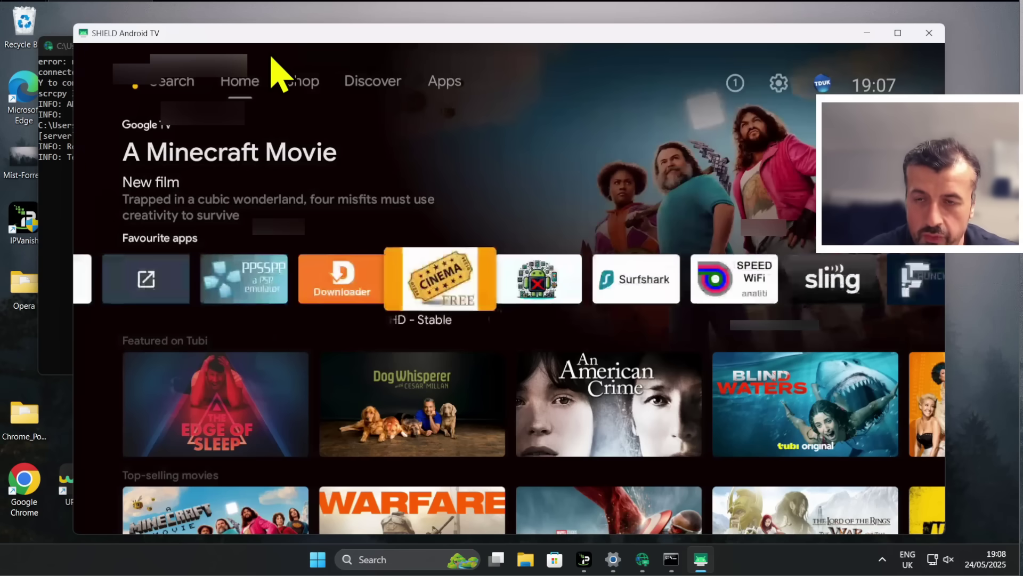
key("Left")
key("Left")
key("Left")
key("Left")
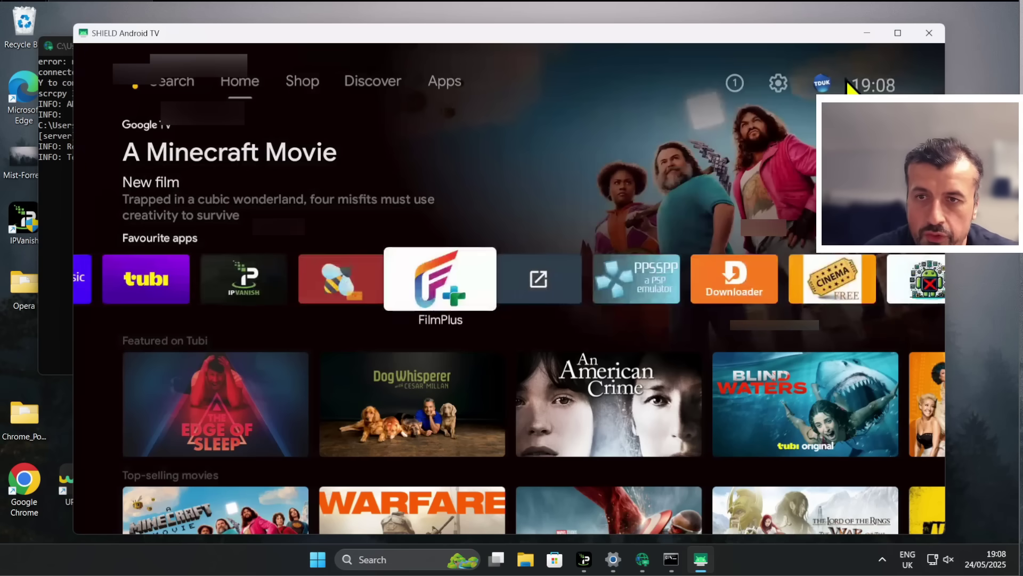
left_click(929, 33)
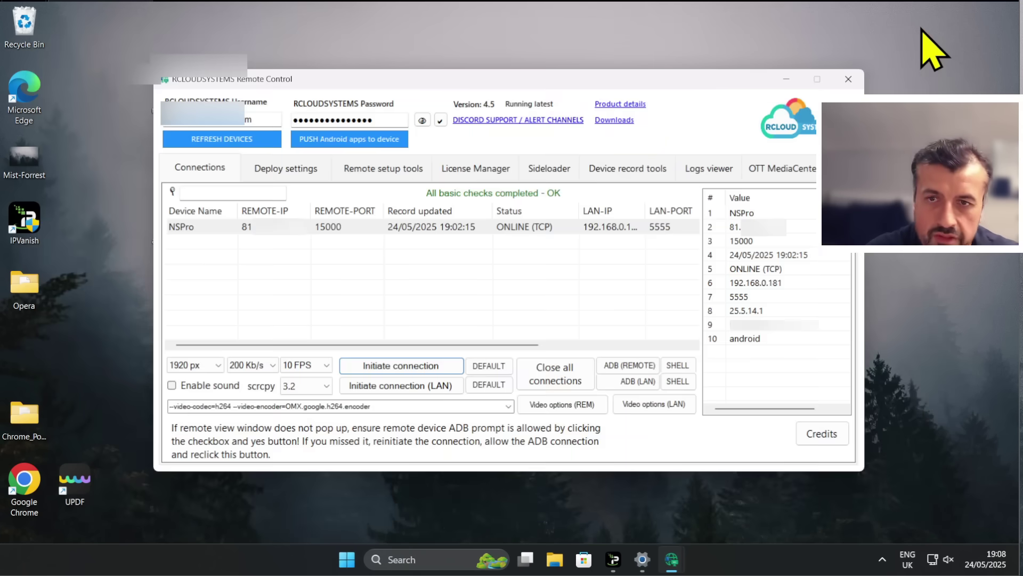